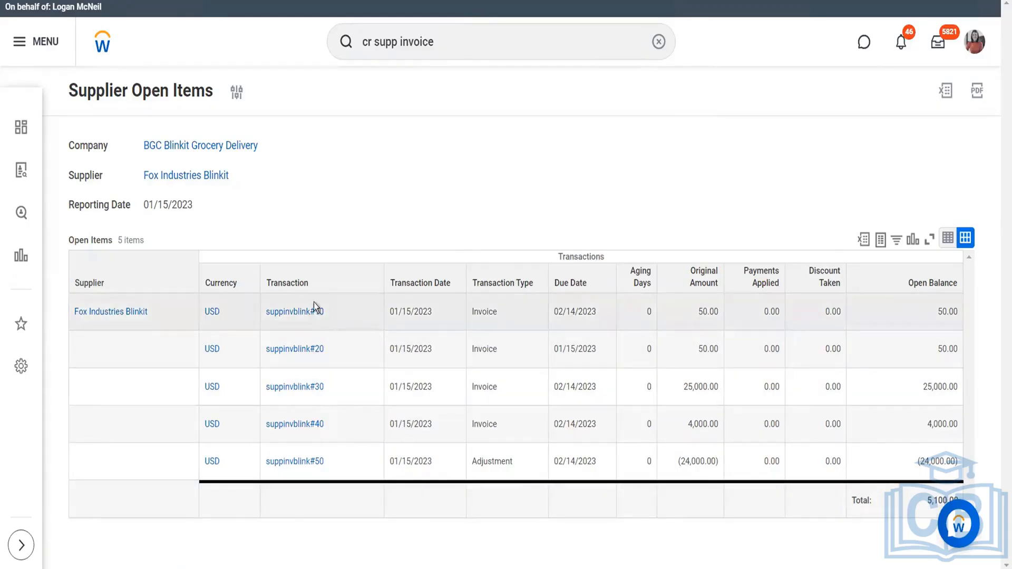
# Open supplier invoice suppinvblink#10 from the open items and start creating an adjustment for it.
pyautogui.moveTo(301, 314)
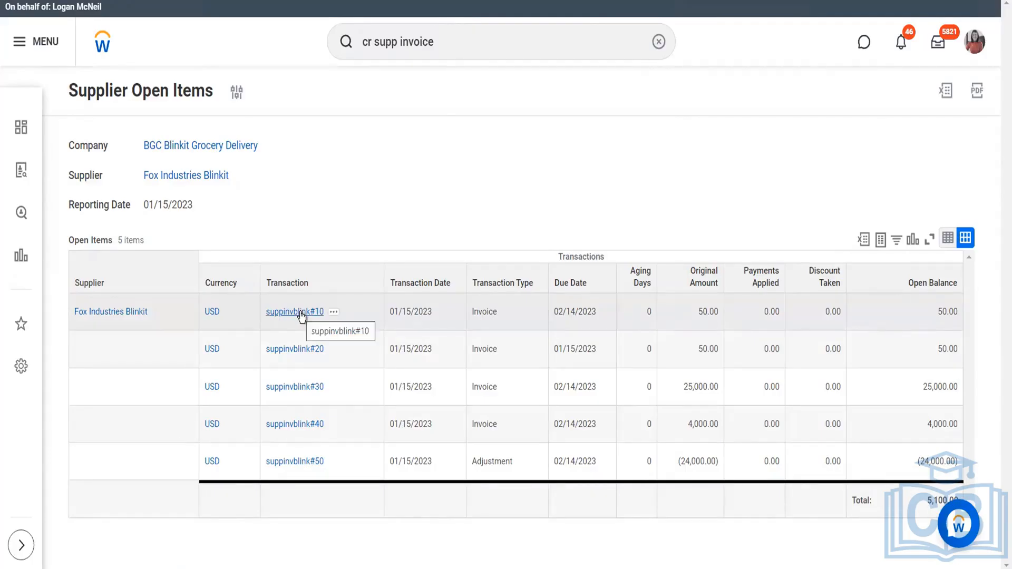
pyautogui.click(301, 316)
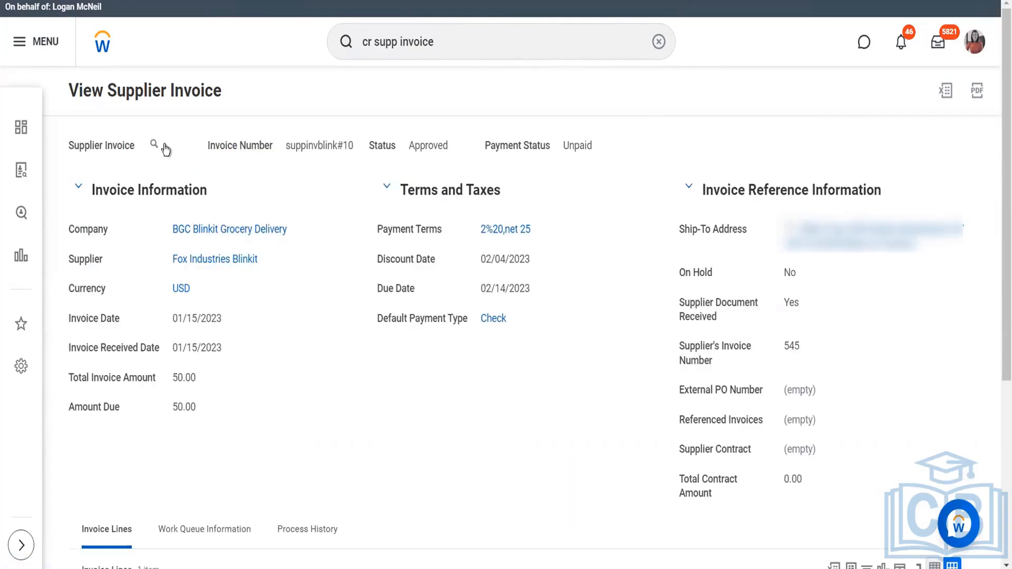
pyautogui.click(167, 148)
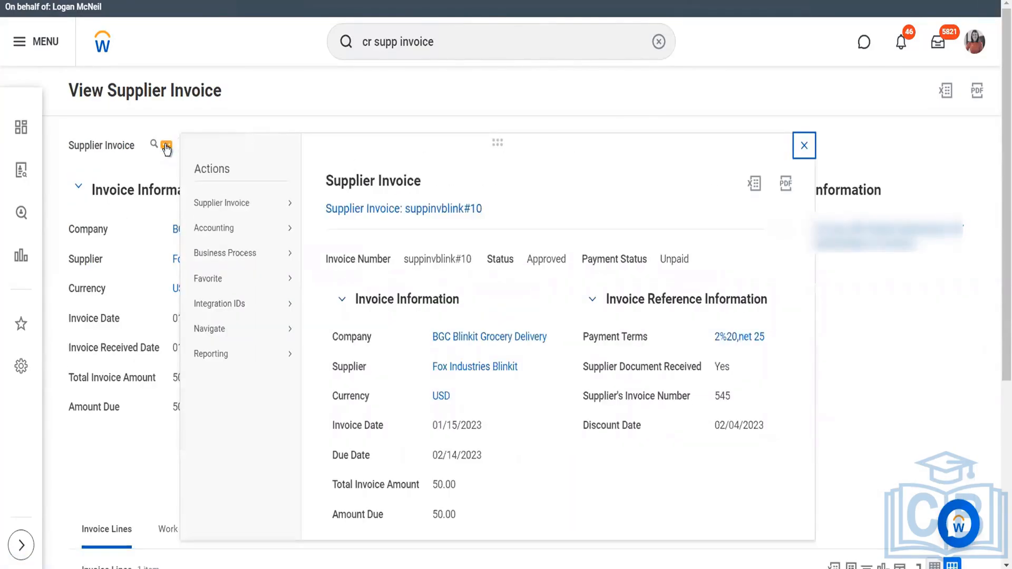
pyautogui.moveTo(277, 206)
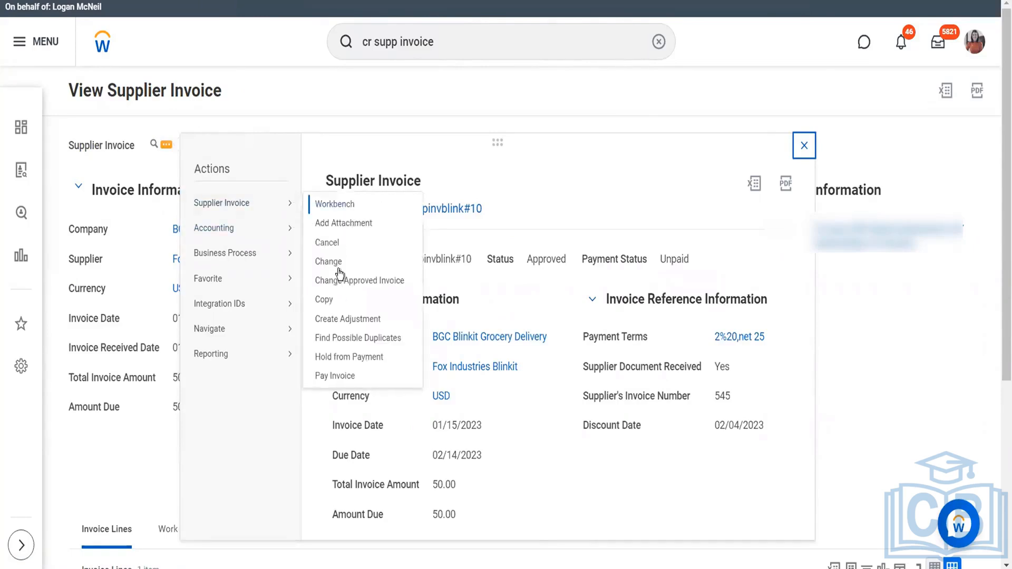
pyautogui.click(341, 317)
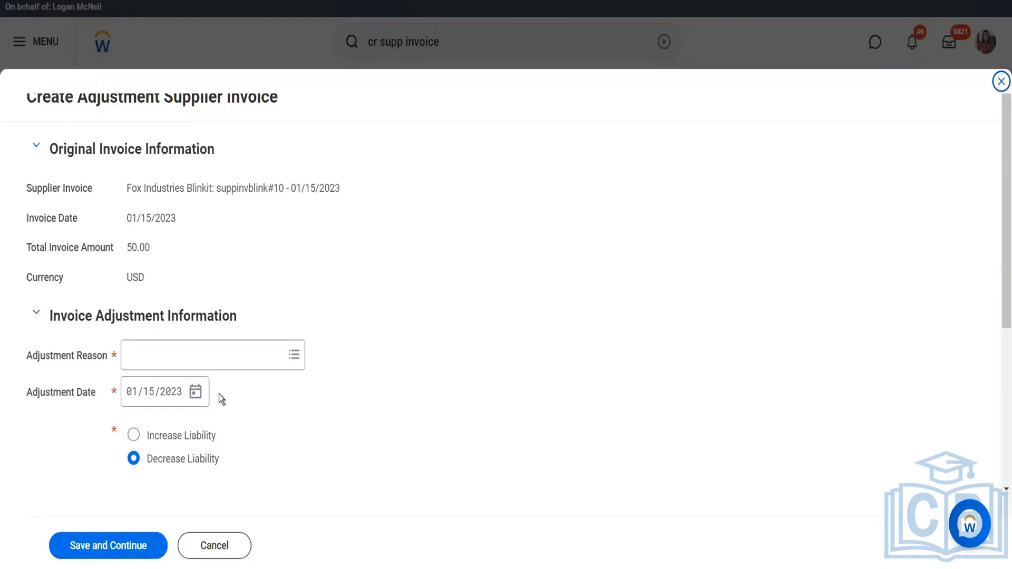
# Set the adjustment reason to Price Adjustment with Increase Liability, select all invoice lines, and save to continue.
pyautogui.click(190, 351)
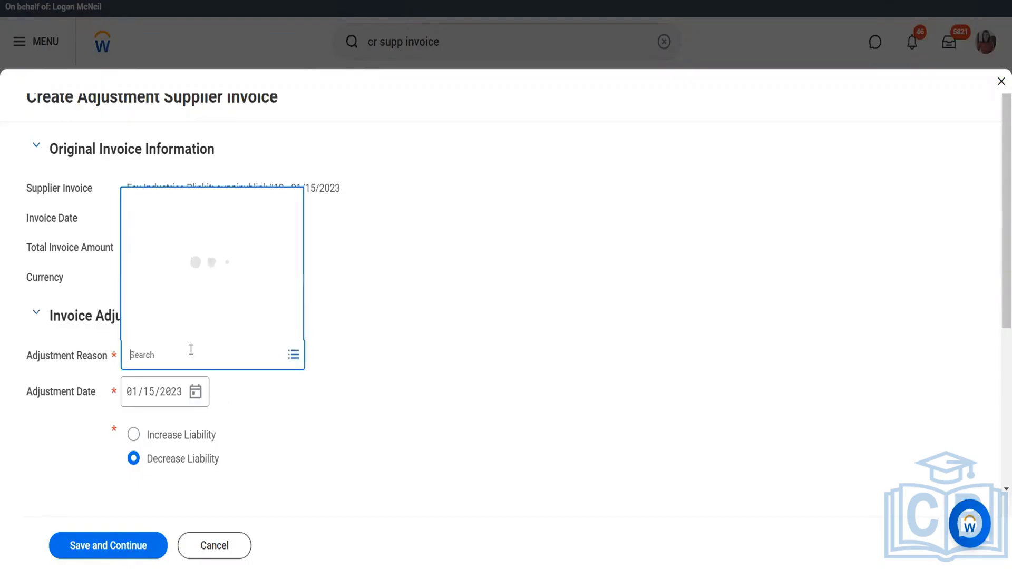
pyautogui.click(194, 266)
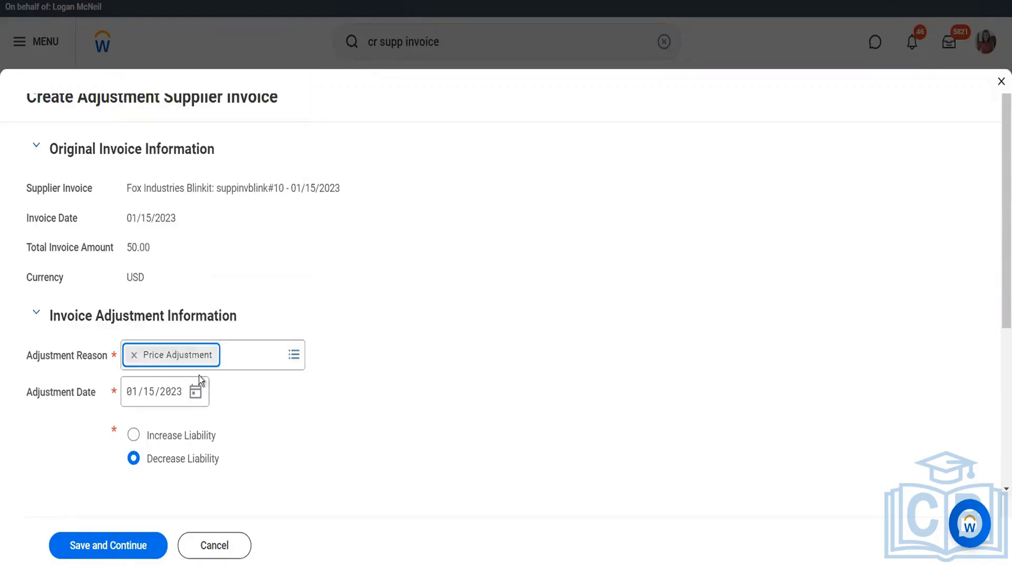
pyautogui.click(135, 435)
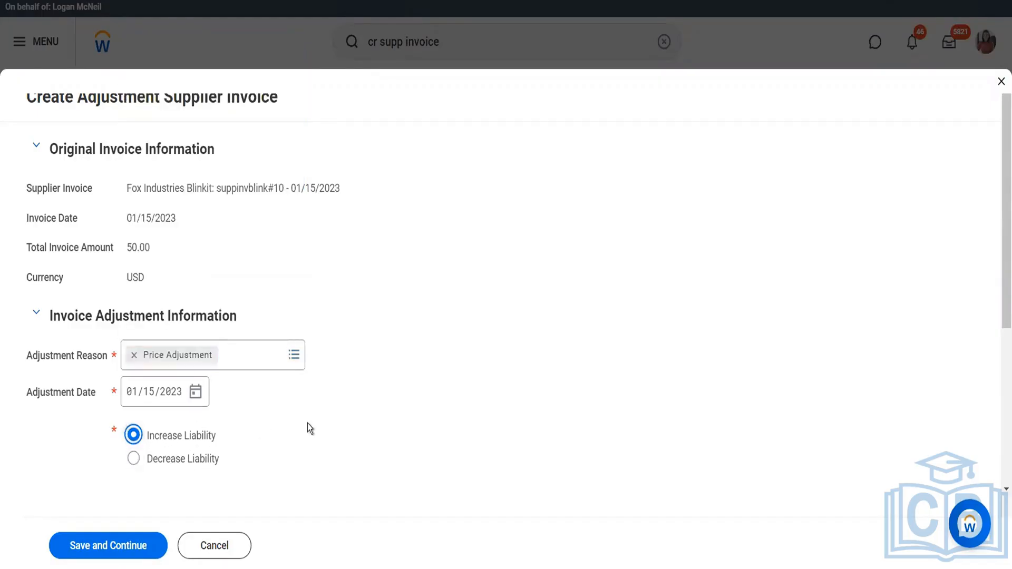
pyautogui.scroll(-4, 308, 423)
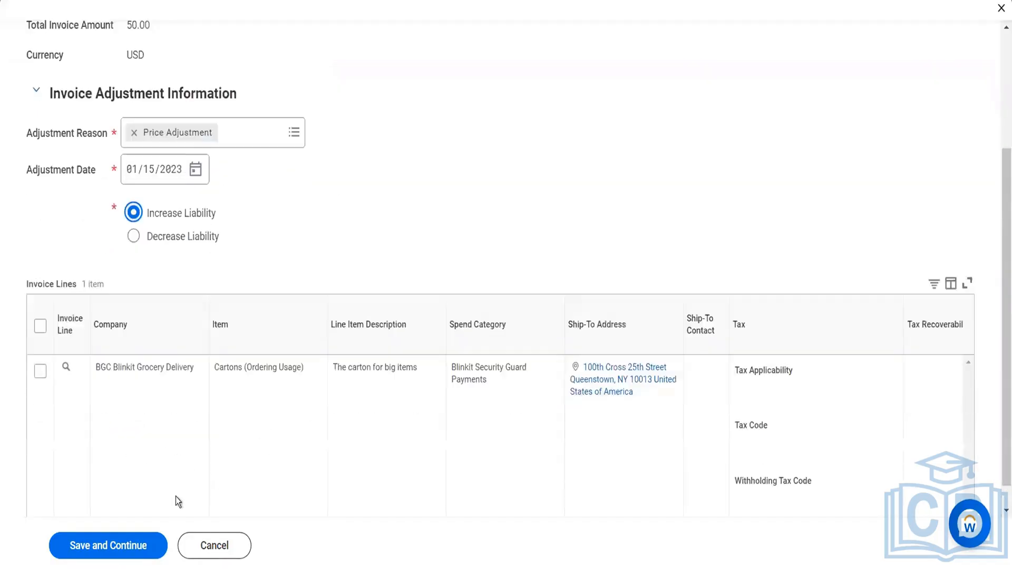
pyautogui.click(38, 325)
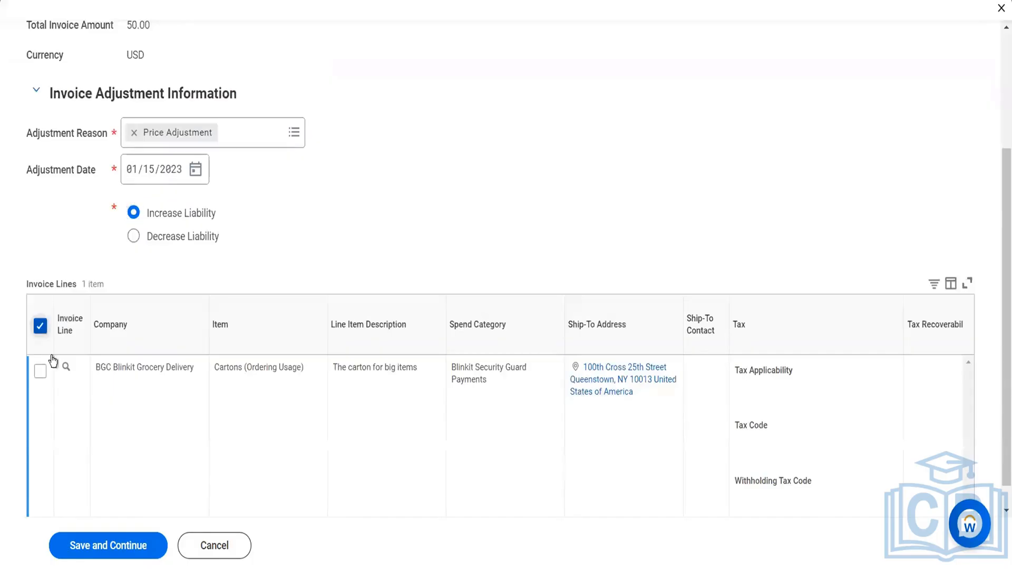
pyautogui.click(92, 546)
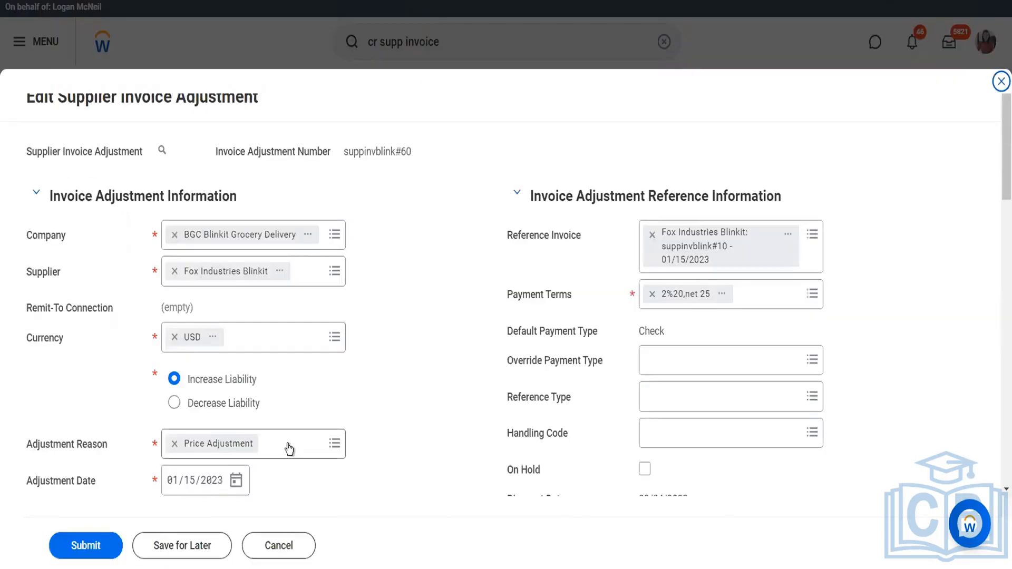
# Set the unit cost of the Cartons adjustment line to 200 and submit the adjustment.
pyautogui.scroll(-15, 698, 346)
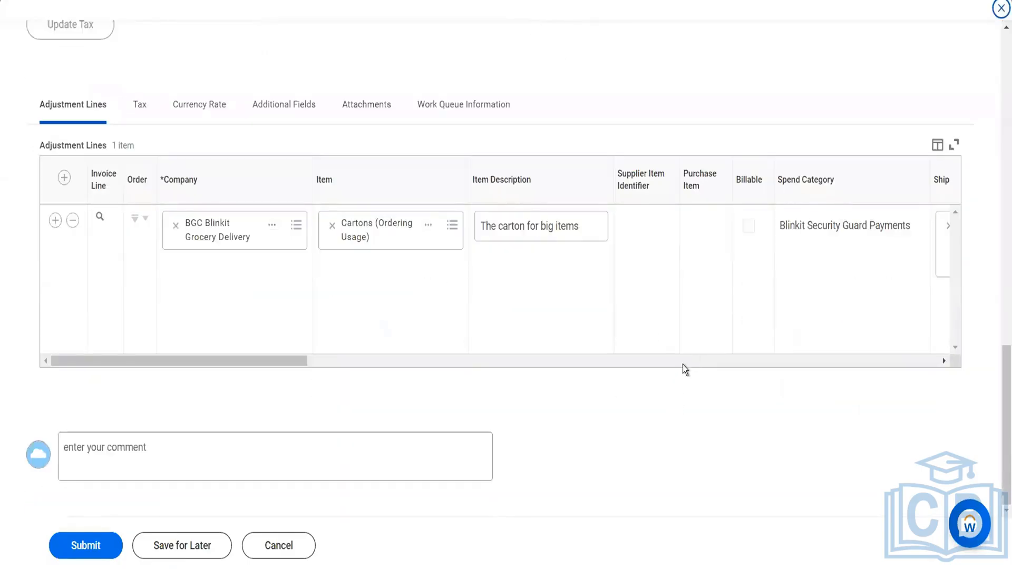
pyautogui.click(683, 361)
pyautogui.click(684, 361)
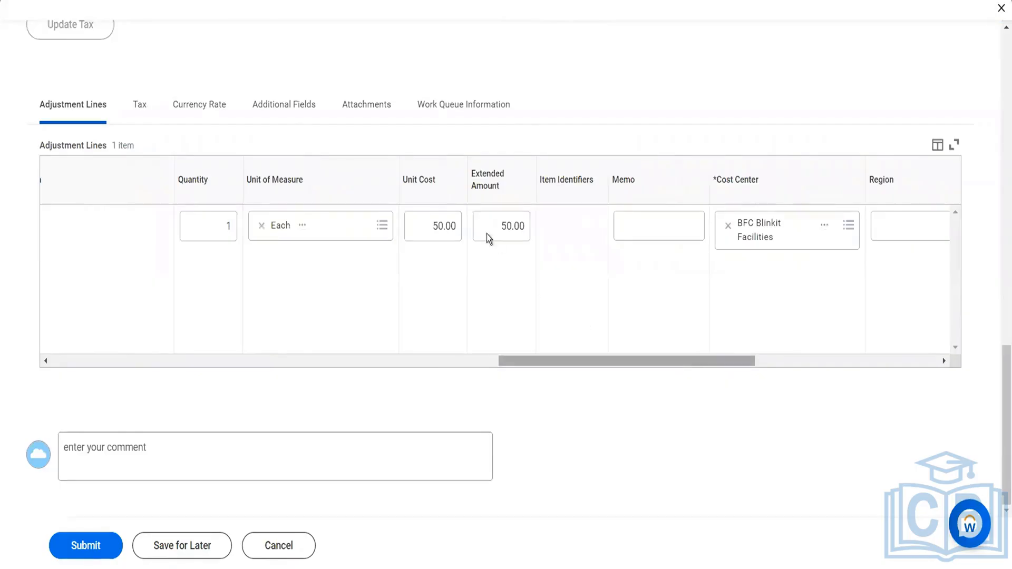
pyautogui.click(438, 232)
pyautogui.write('200')
pyautogui.press('Tab')
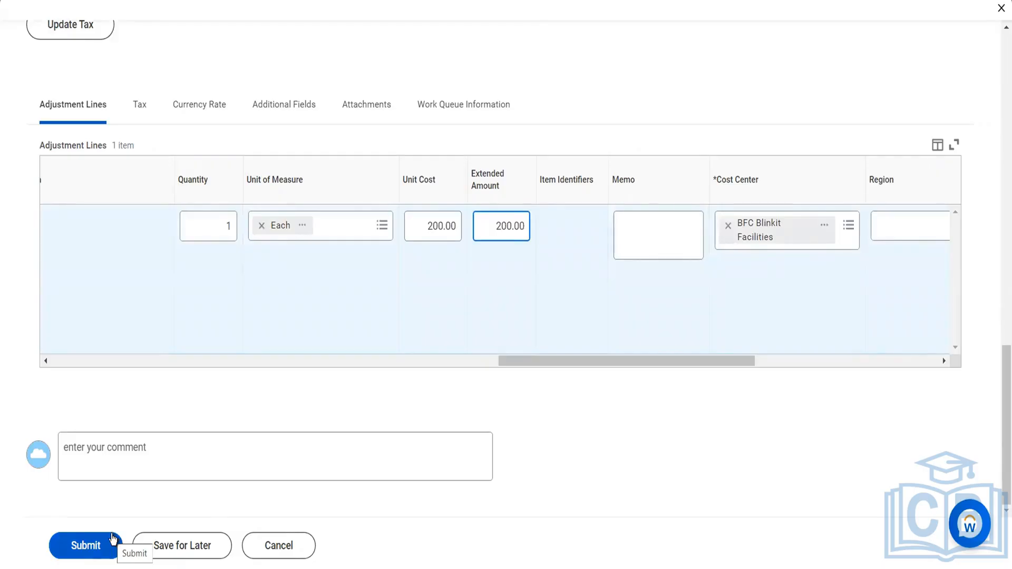
pyautogui.click(85, 548)
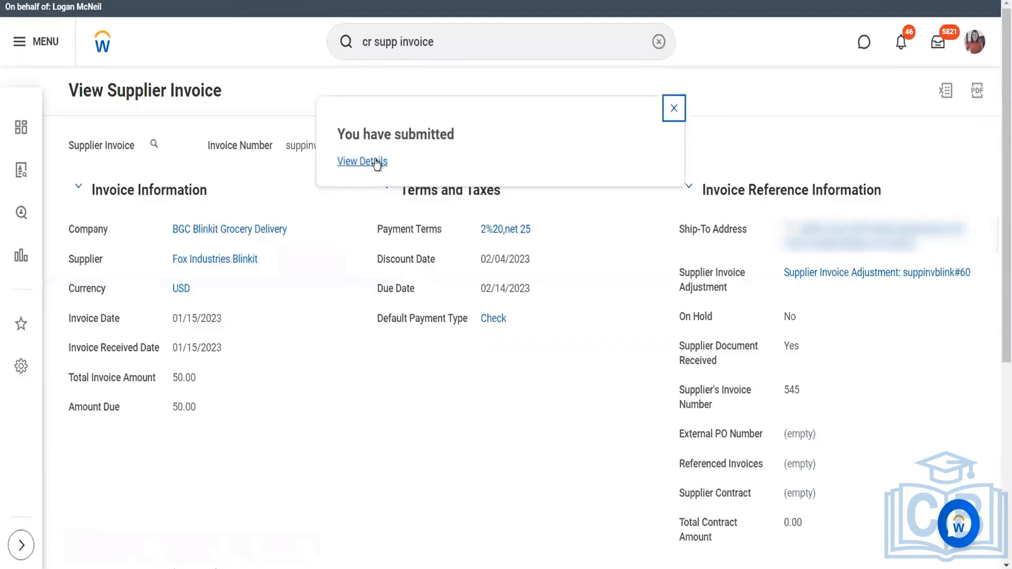
# View the submitted adjustment's details and open the recent invoices list of the supplier Fox Industries Blinkit.
pyautogui.click(375, 162)
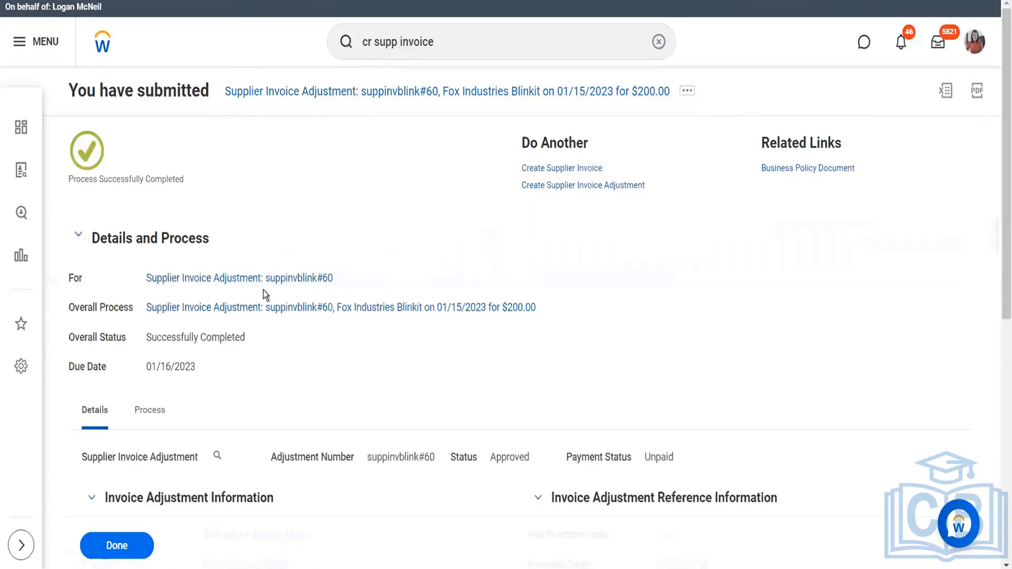
pyautogui.scroll(-5, 248, 363)
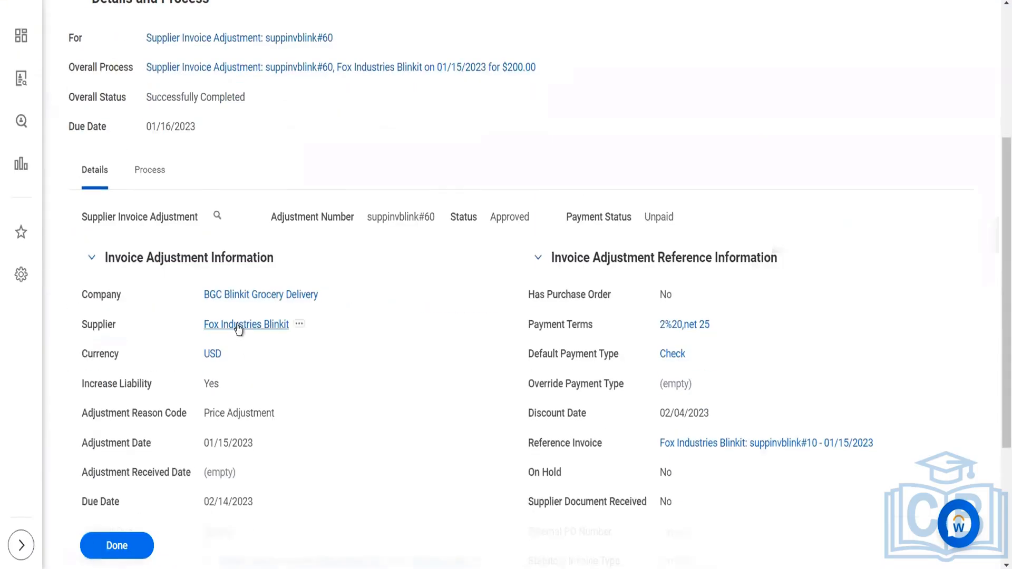
pyautogui.click(239, 325)
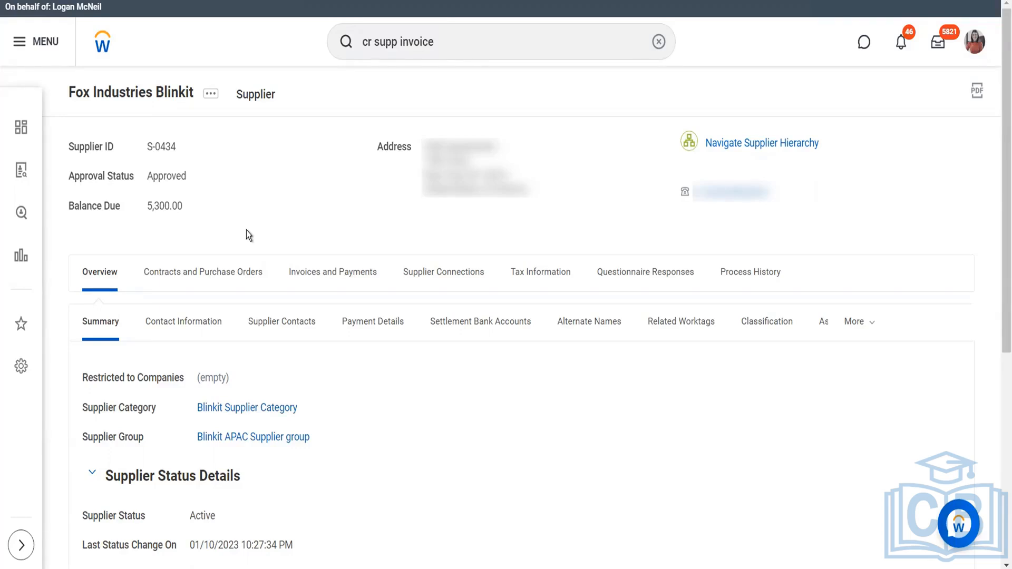
pyautogui.click(318, 285)
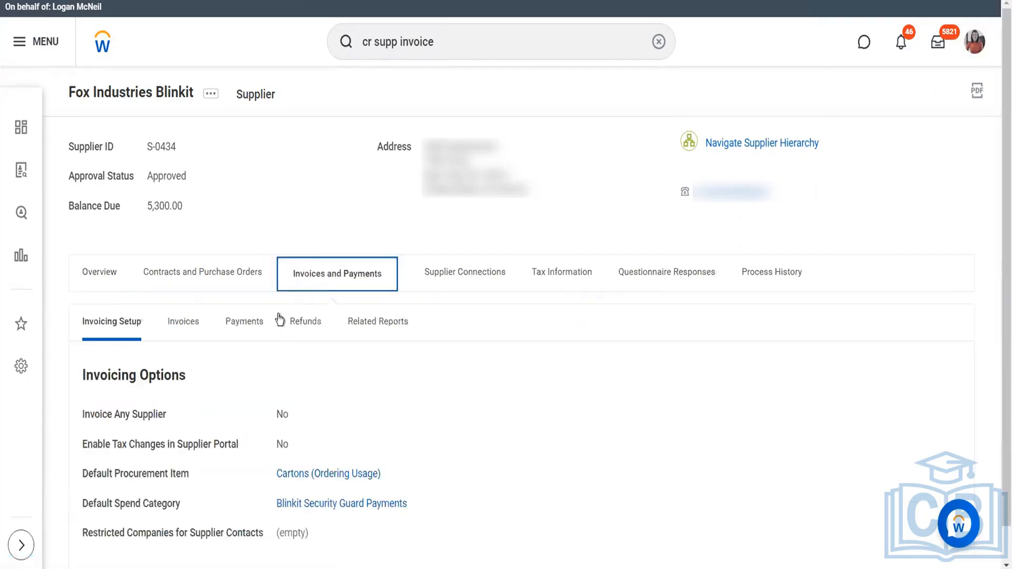
pyautogui.click(190, 326)
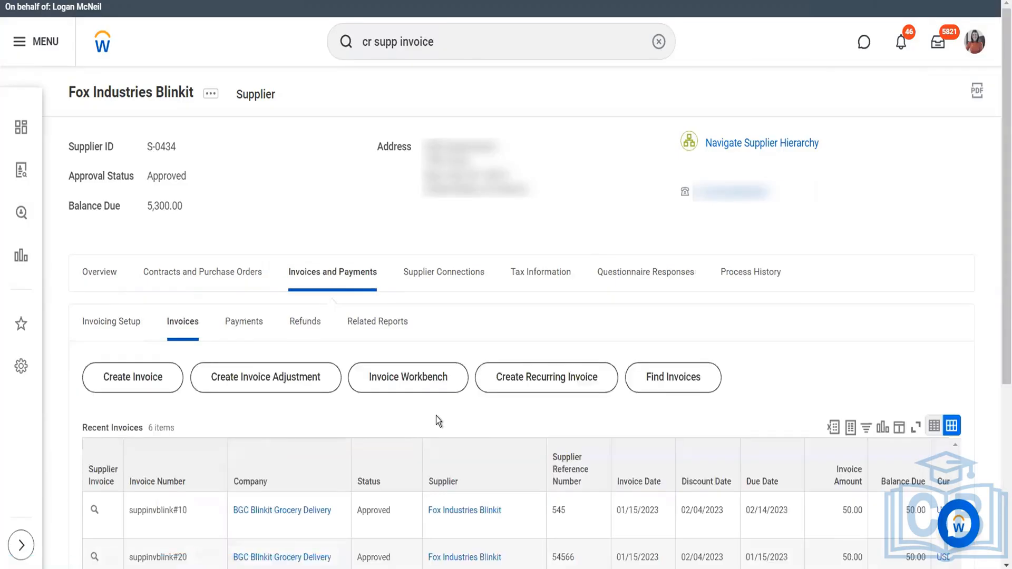
pyautogui.scroll(-4, 435, 416)
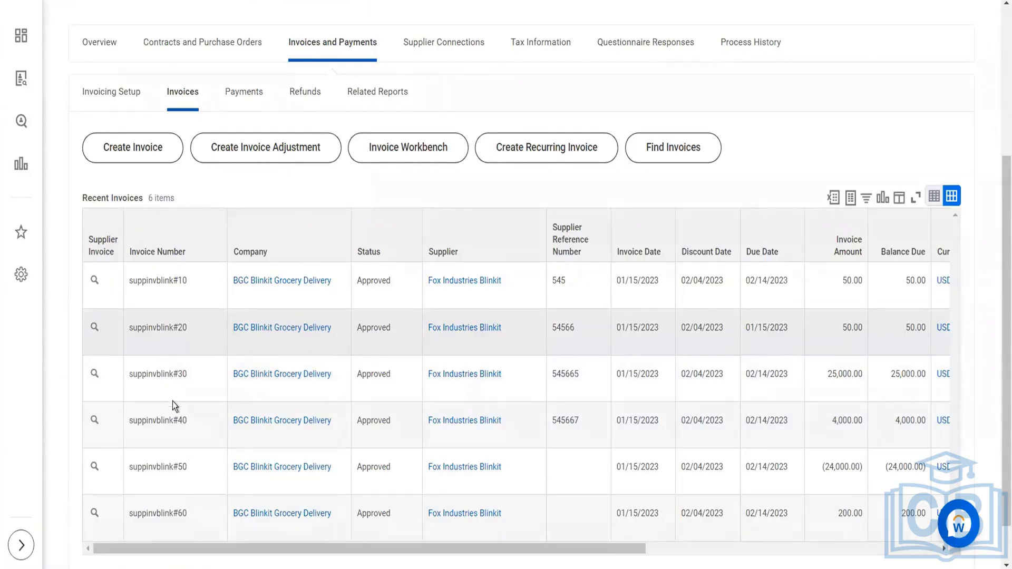
# View the accounting of the invoice adjustment suppinvblink#60 and examine its journal information and journal lines.
pyautogui.click(154, 498)
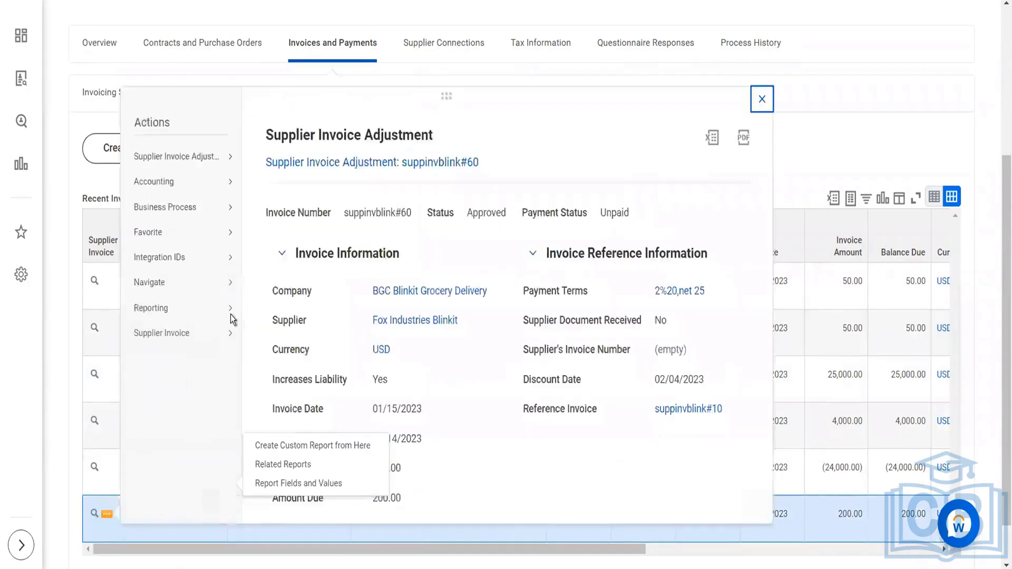
pyautogui.moveTo(227, 184)
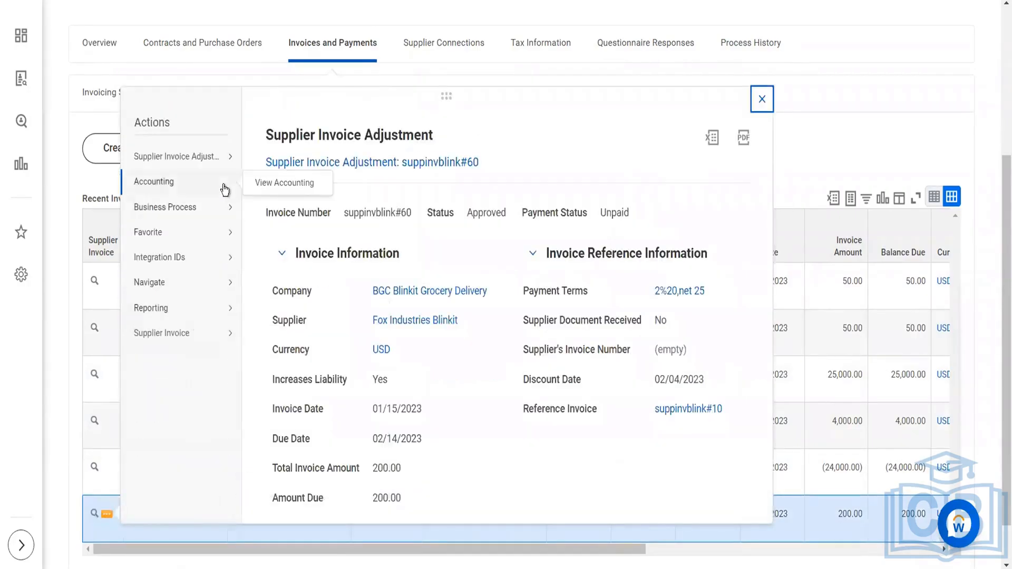
pyautogui.click(267, 189)
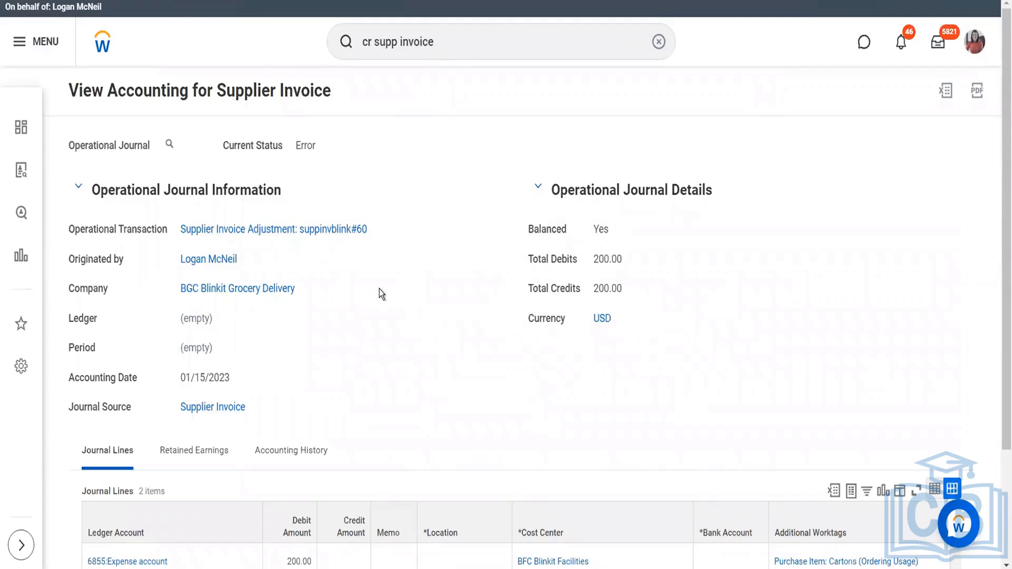
pyautogui.scroll(-3, 380, 290)
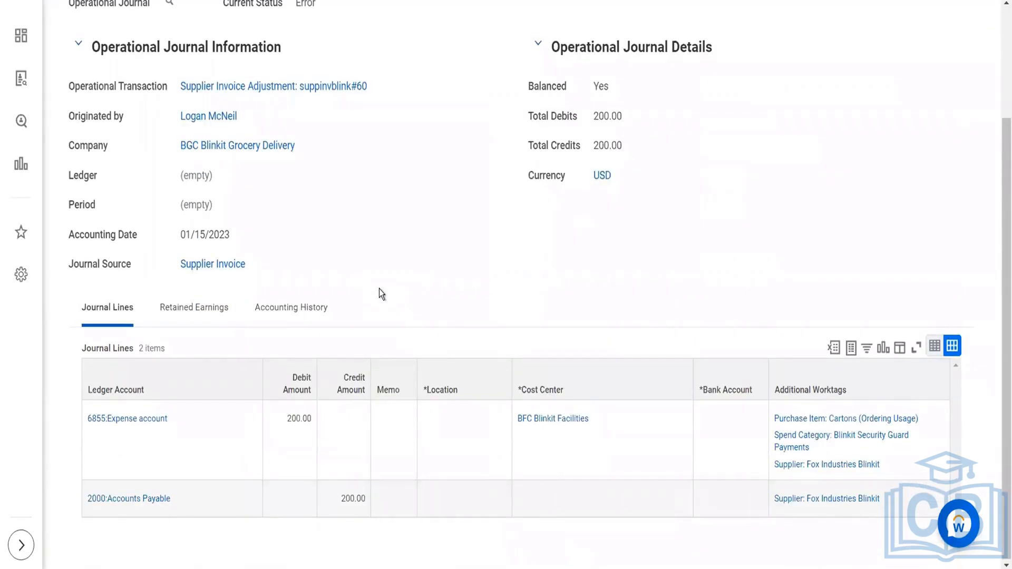
pyautogui.scroll(3, 345, 206)
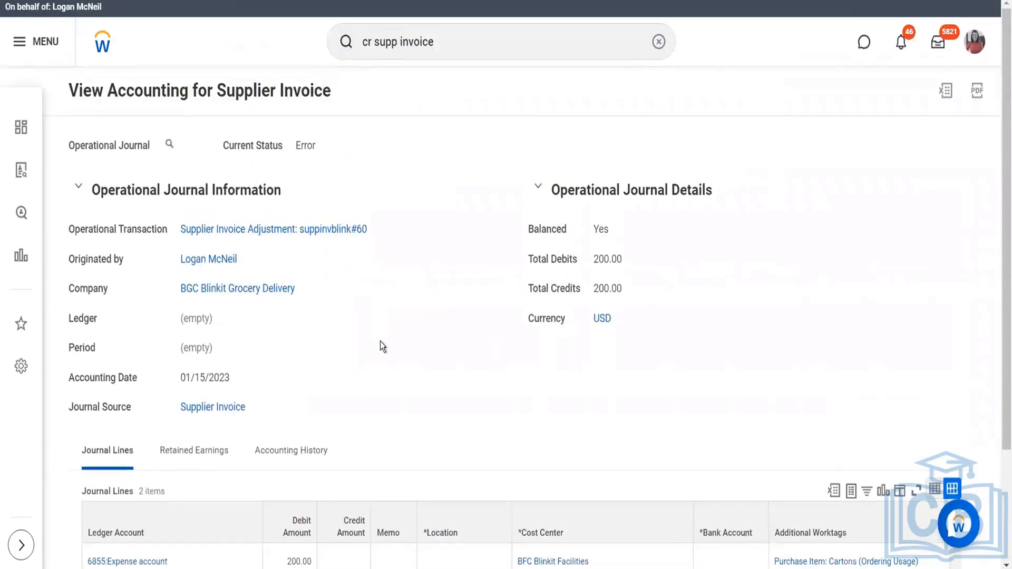
pyautogui.scroll(-3, 380, 347)
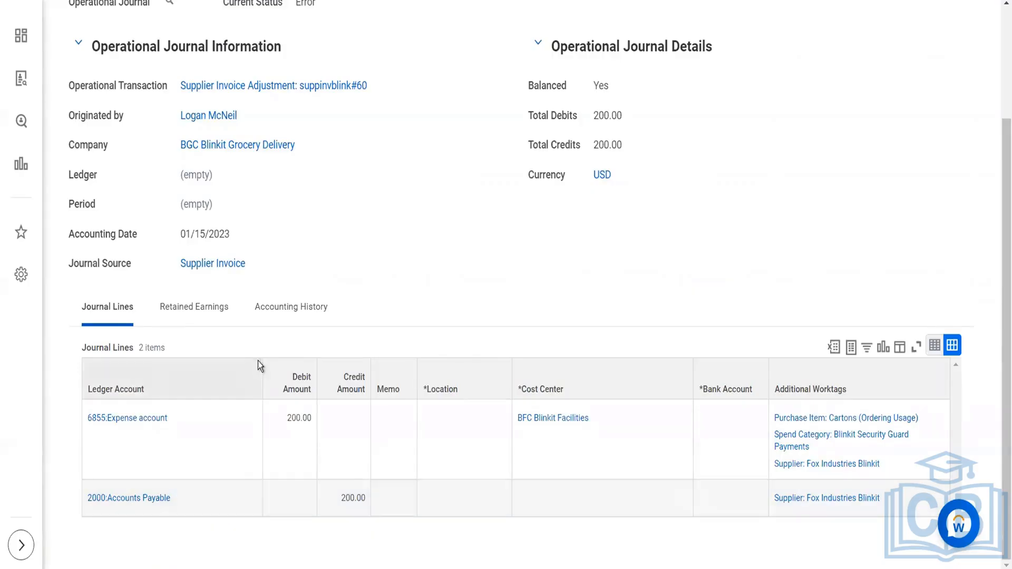
pyautogui.scroll(3, 258, 361)
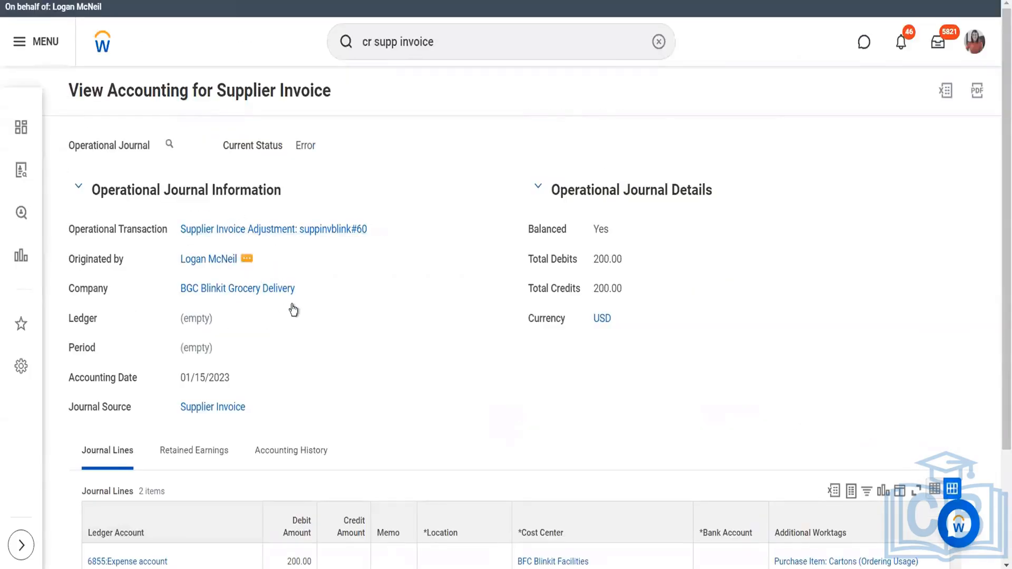
pyautogui.scroll(-3, 318, 340)
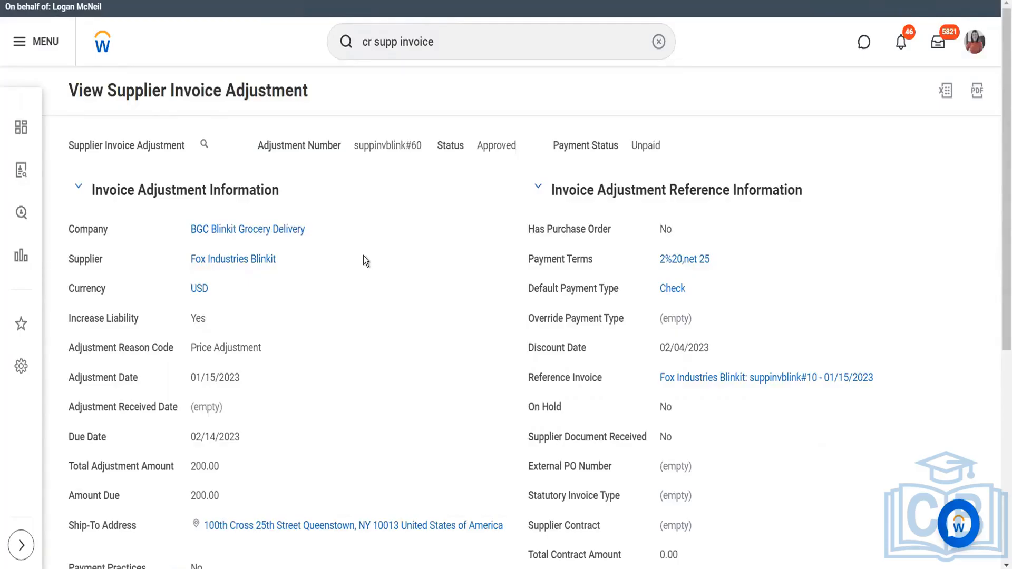
# Review the information and adjustment lines of the supplier invoice adjustment.
pyautogui.scroll(-1, 363, 257)
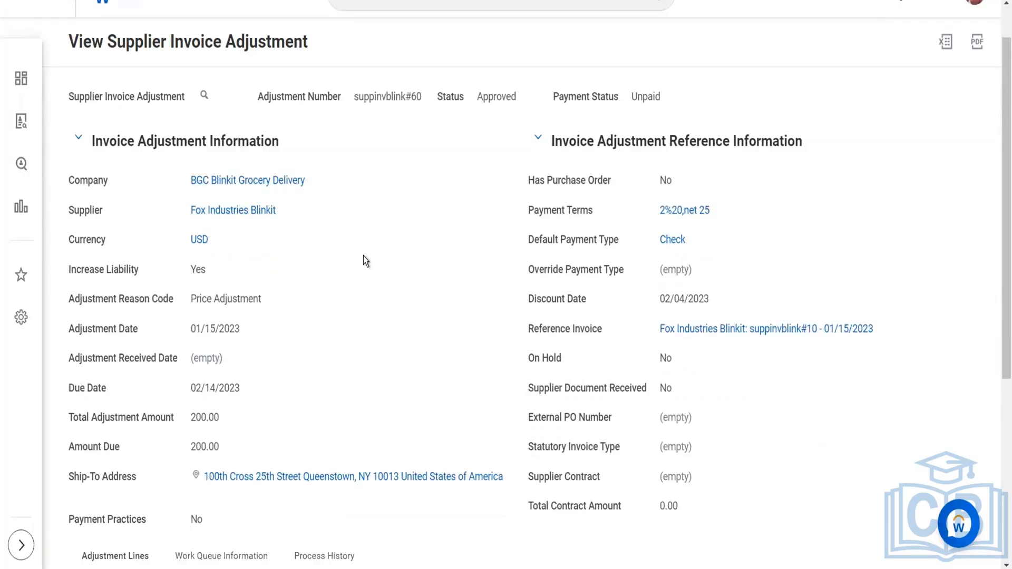
pyautogui.scroll(-5, 364, 260)
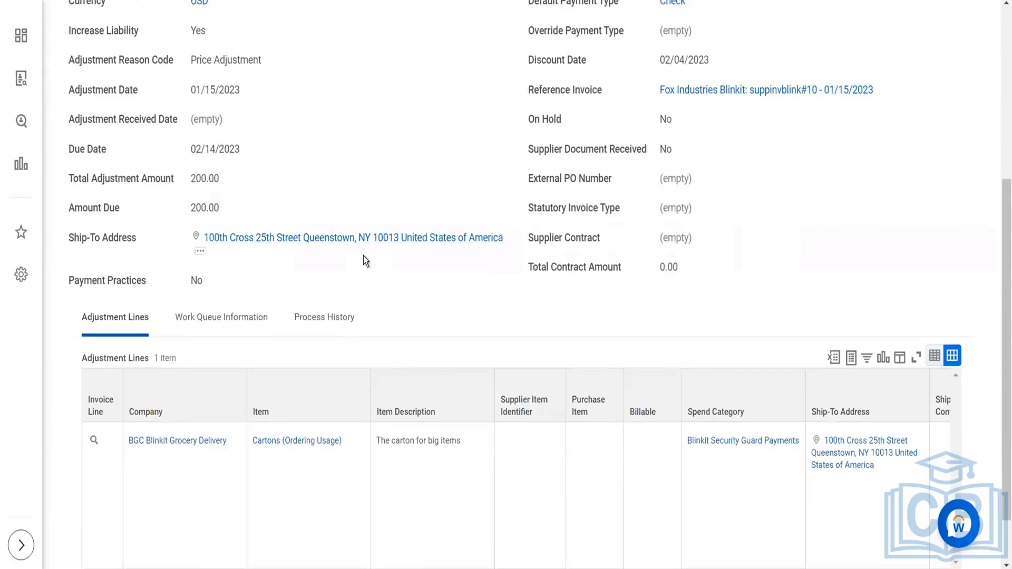
pyautogui.scroll(5, 362, 255)
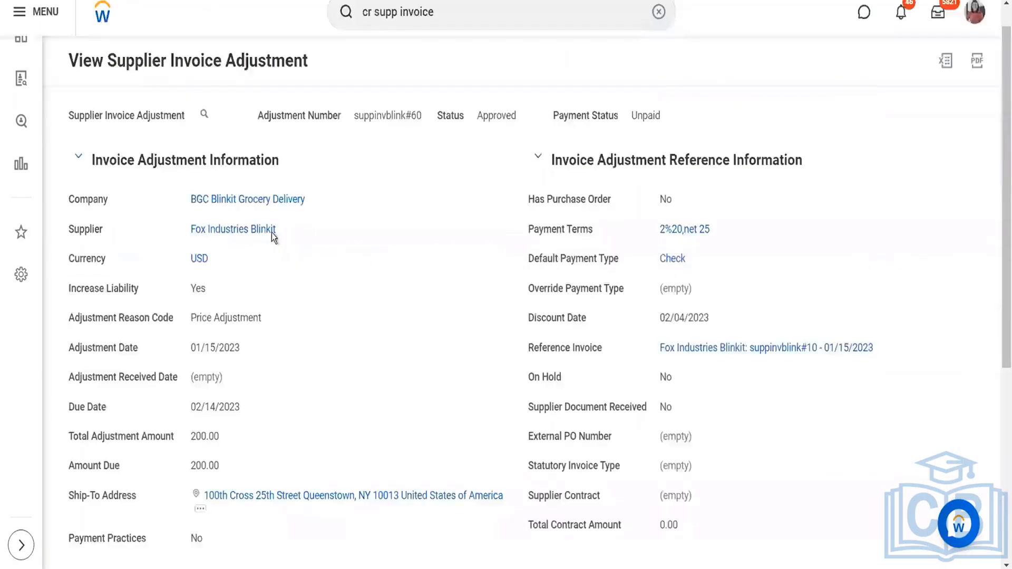
pyautogui.scroll(1, 269, 231)
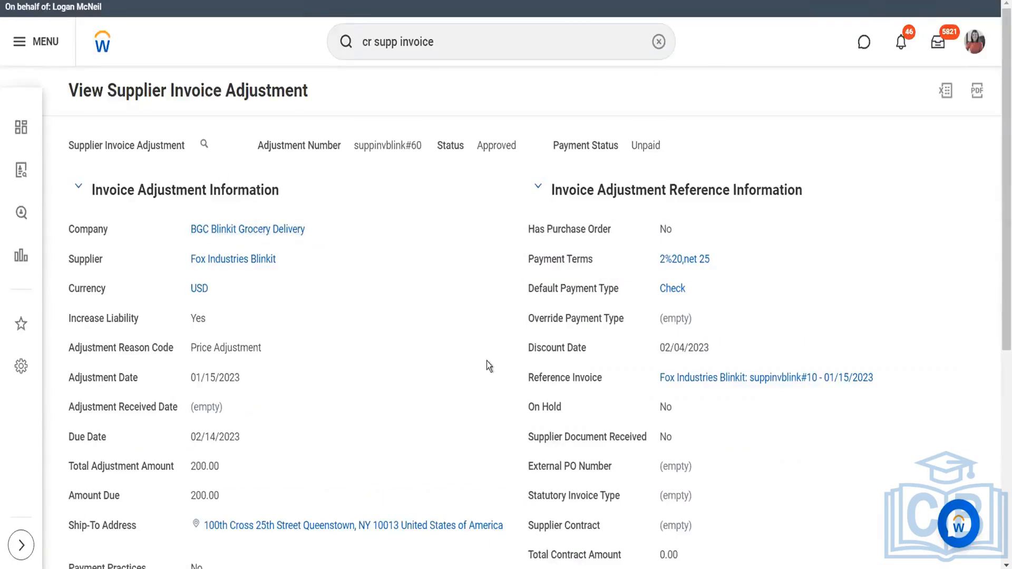
# Copy the referenced supplier invoice suppinvblink#10 and change the copy's supplier's invoice number to 545522.
pyautogui.click(752, 384)
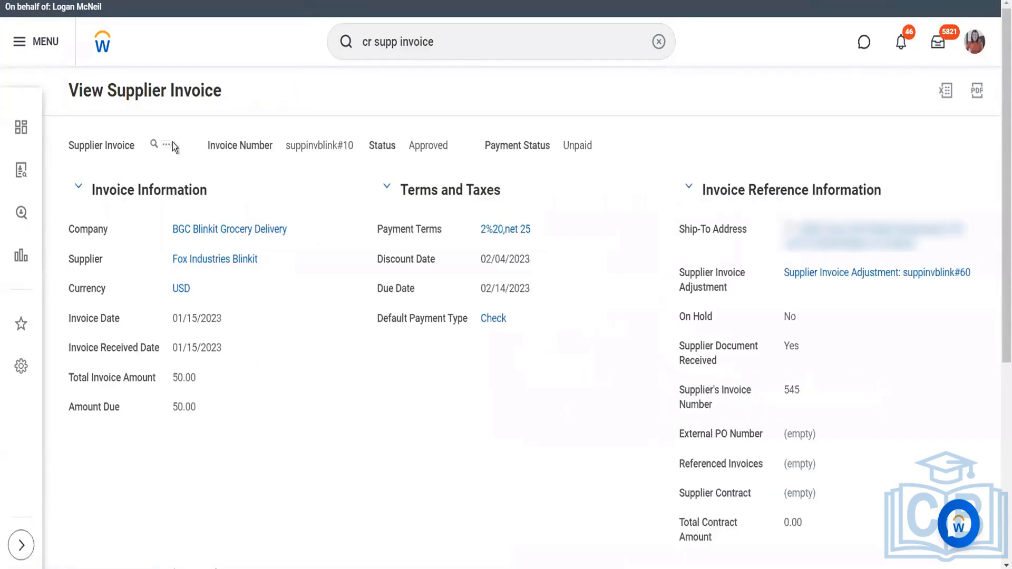
pyautogui.click(166, 145)
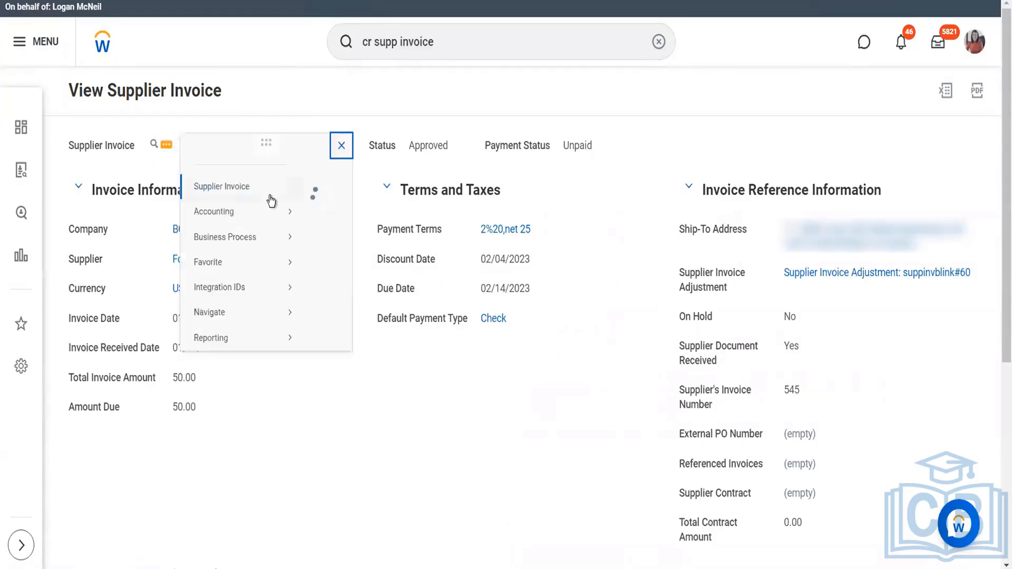
pyautogui.moveTo(287, 202)
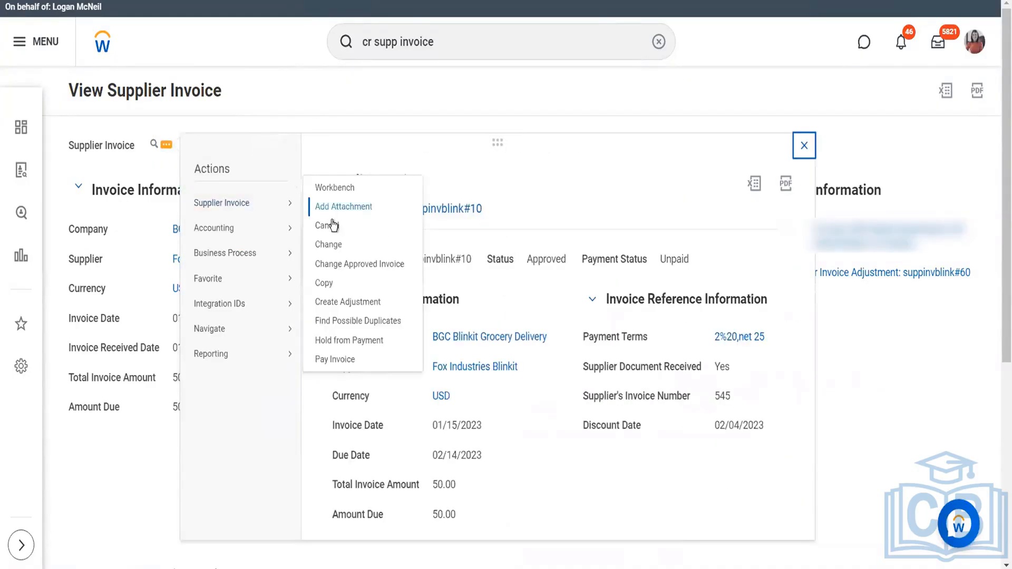
pyautogui.click(324, 285)
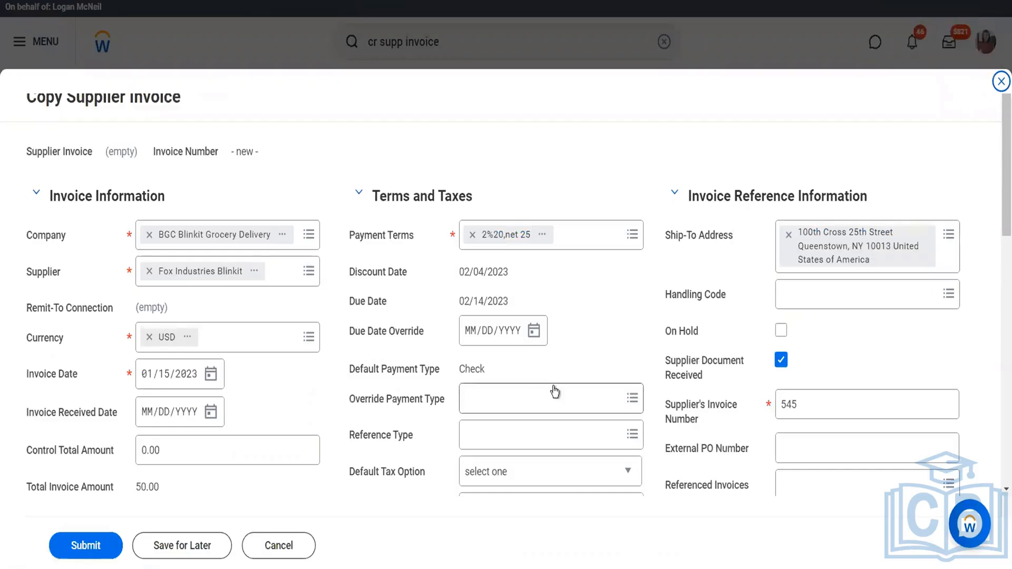
pyautogui.click(819, 411)
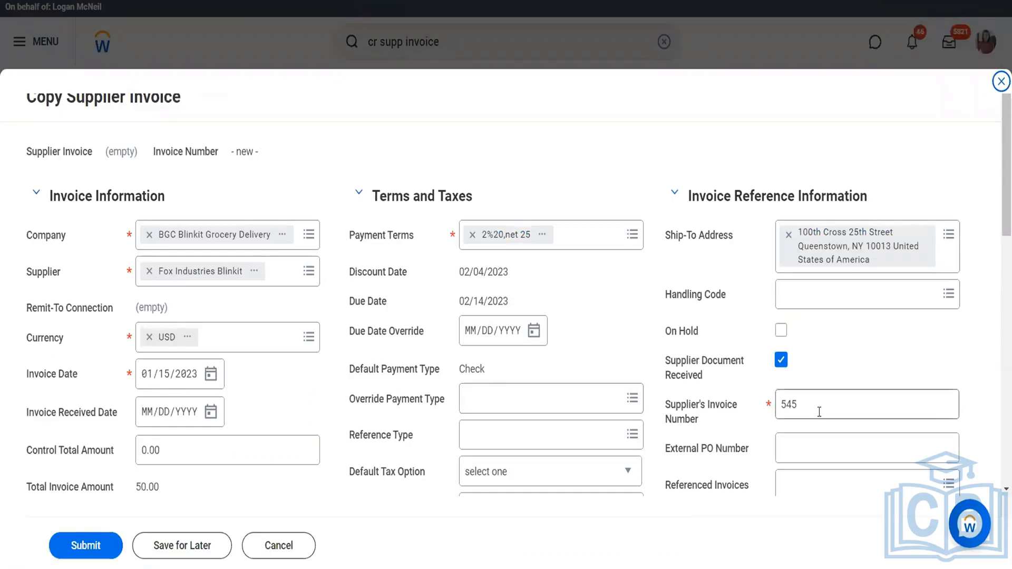
pyautogui.write('522')
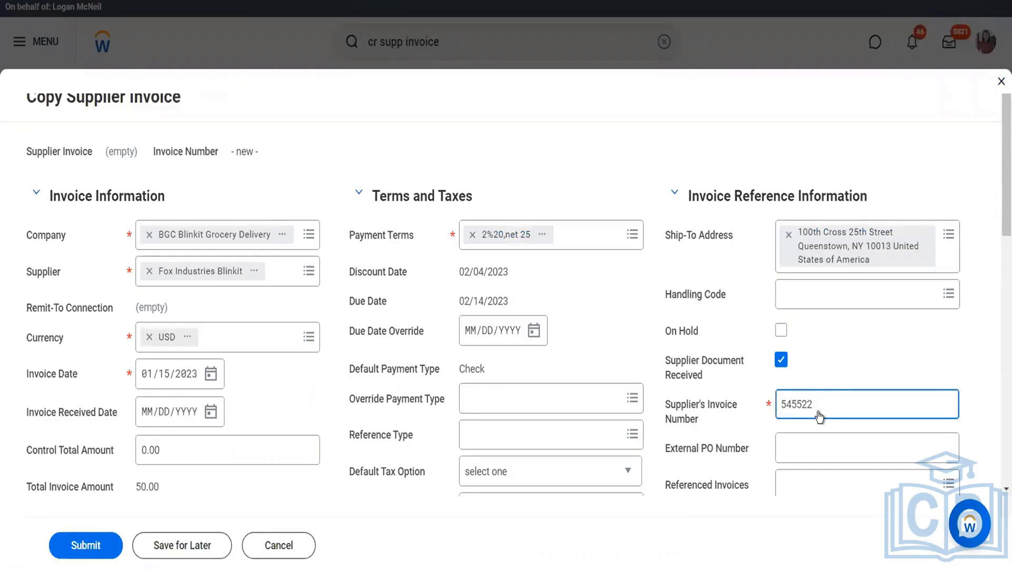
# Set the default tax option to Enter Tax Due to Supplier and the default tax code to Atlanta (4%).
pyautogui.scroll(-8, 625, 339)
pyautogui.scroll(3, 625, 339)
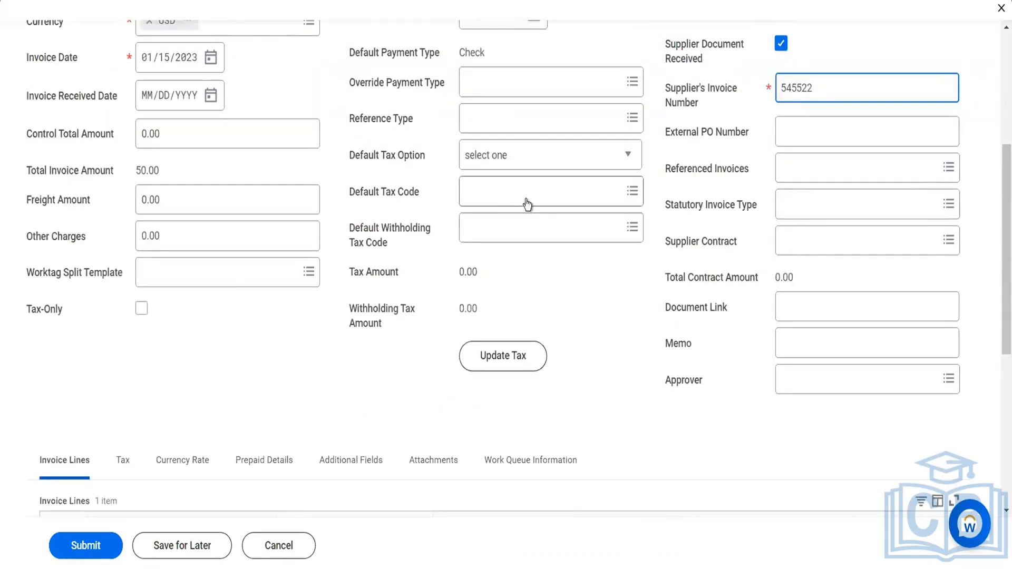
pyautogui.click(496, 154)
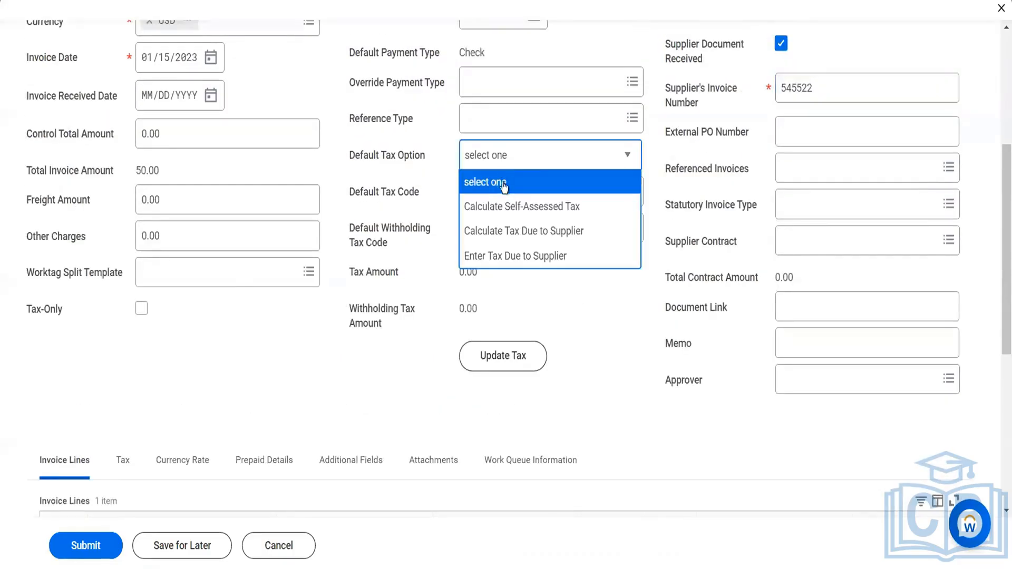
pyautogui.click(509, 256)
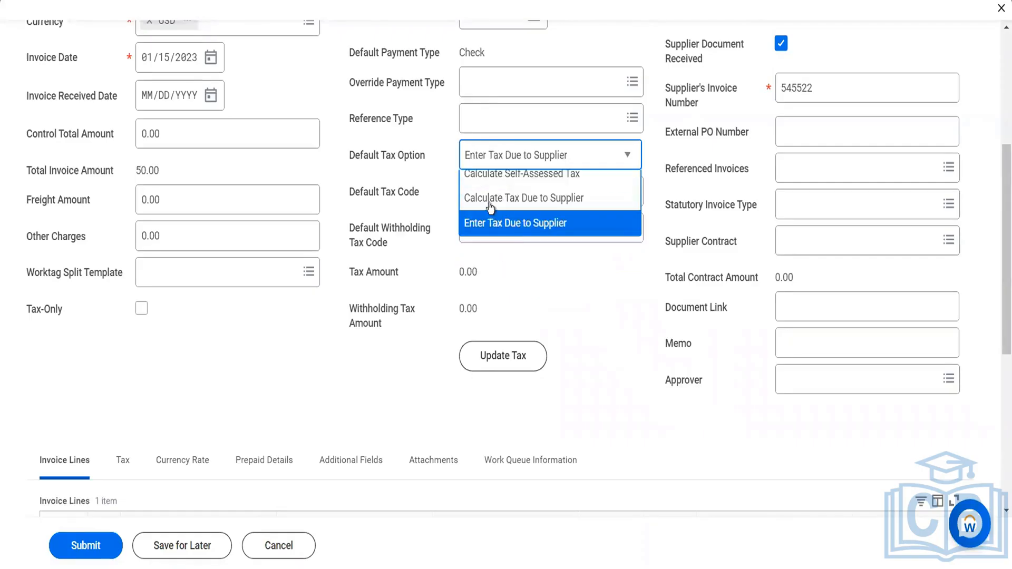
pyautogui.click(490, 196)
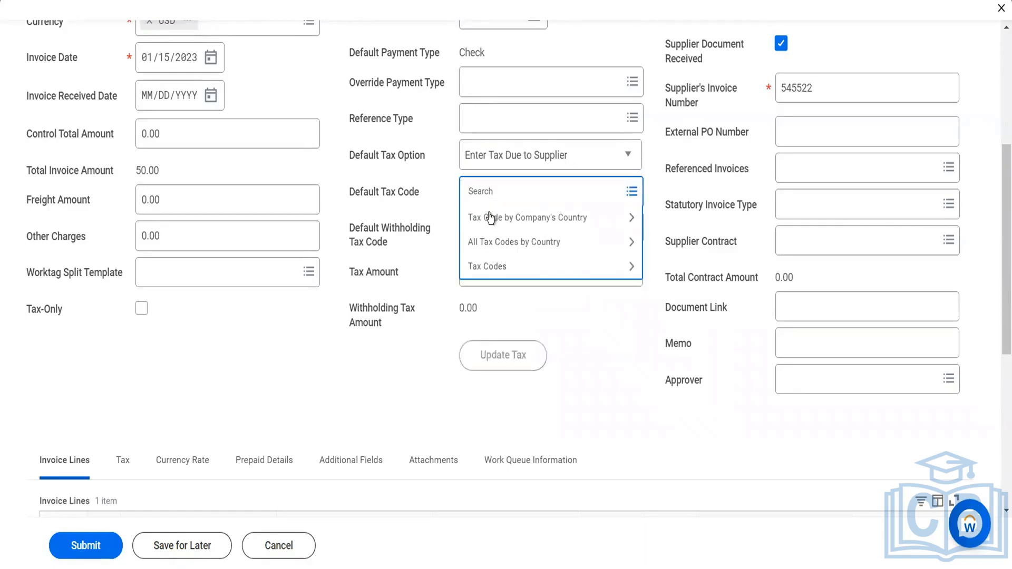
pyautogui.click(488, 215)
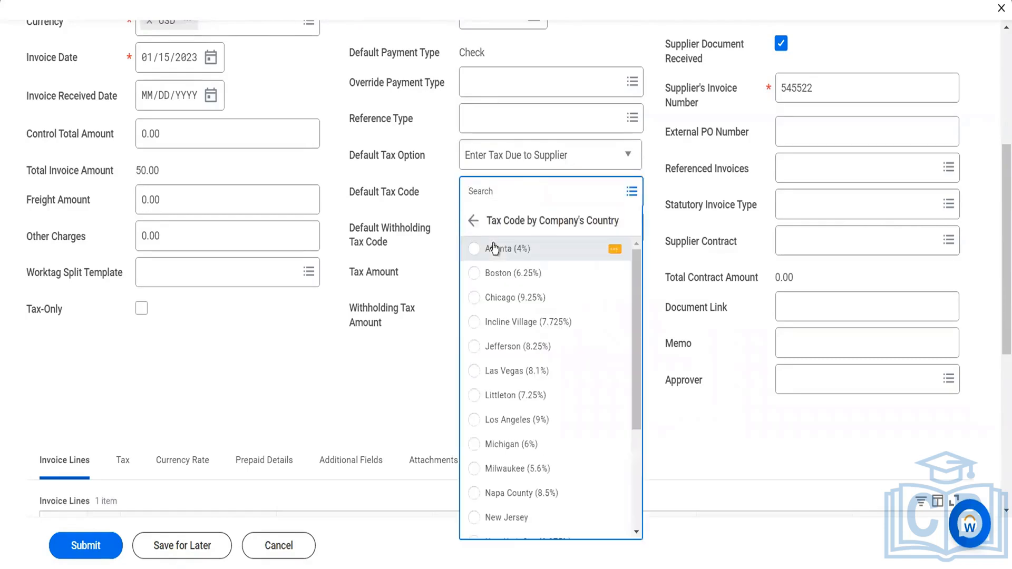
pyautogui.click(494, 248)
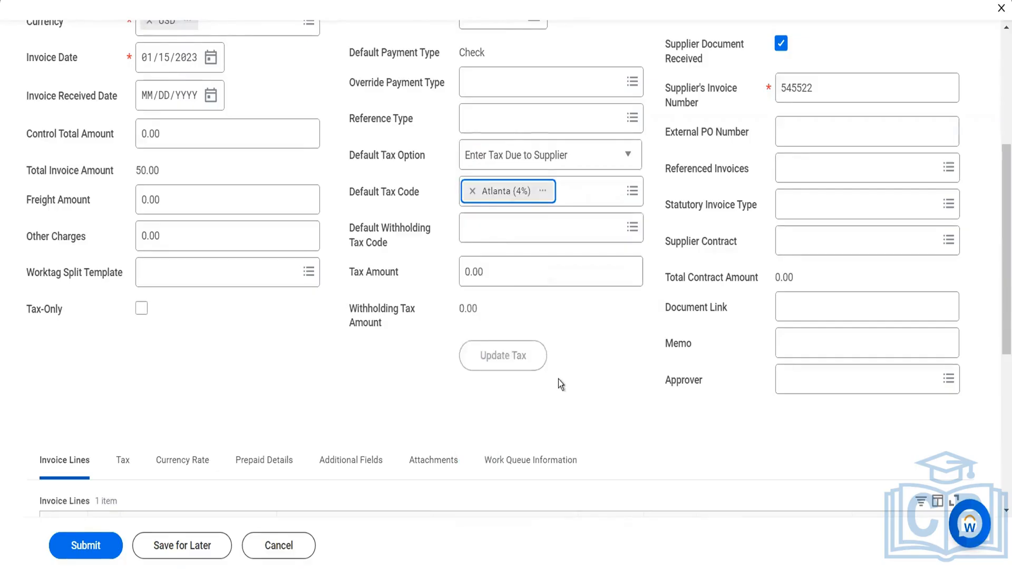
# Enter a tax amount of 500 in the terms and taxes of the copied invoice.
pyautogui.scroll(-1, 559, 379)
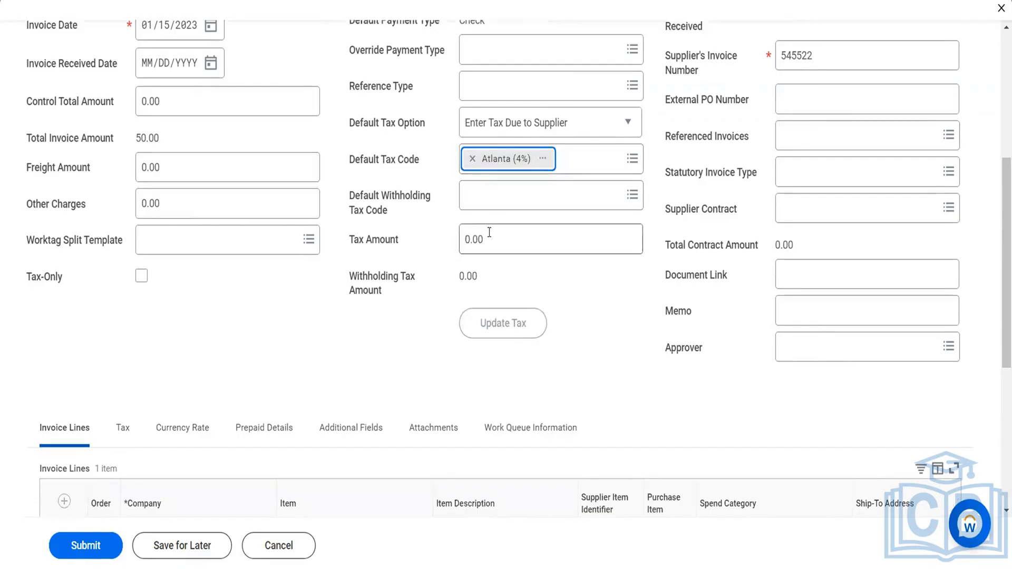
pyautogui.click(462, 230)
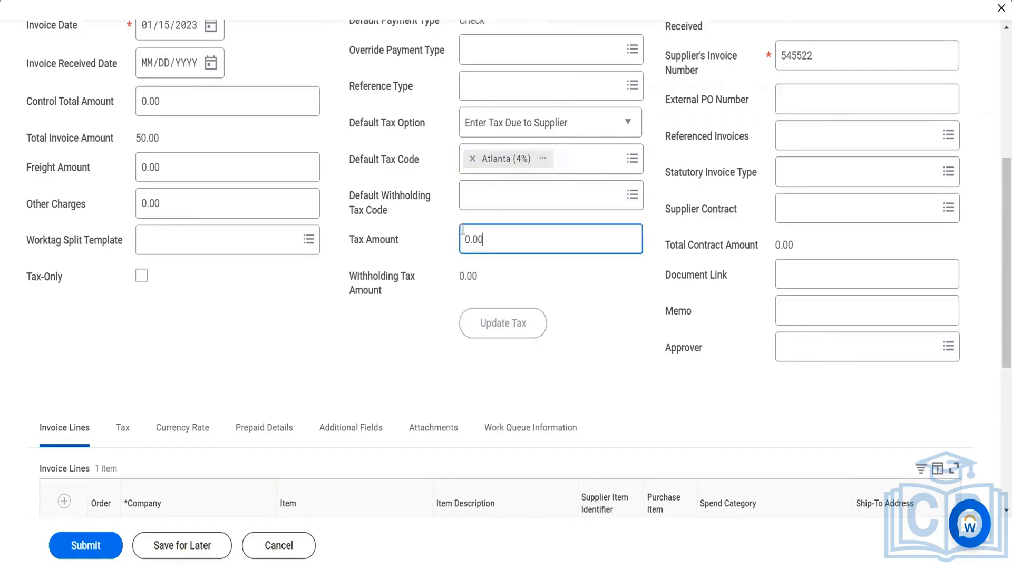
pyautogui.doubleClick(463, 230)
pyautogui.write('500')
pyautogui.click(590, 317)
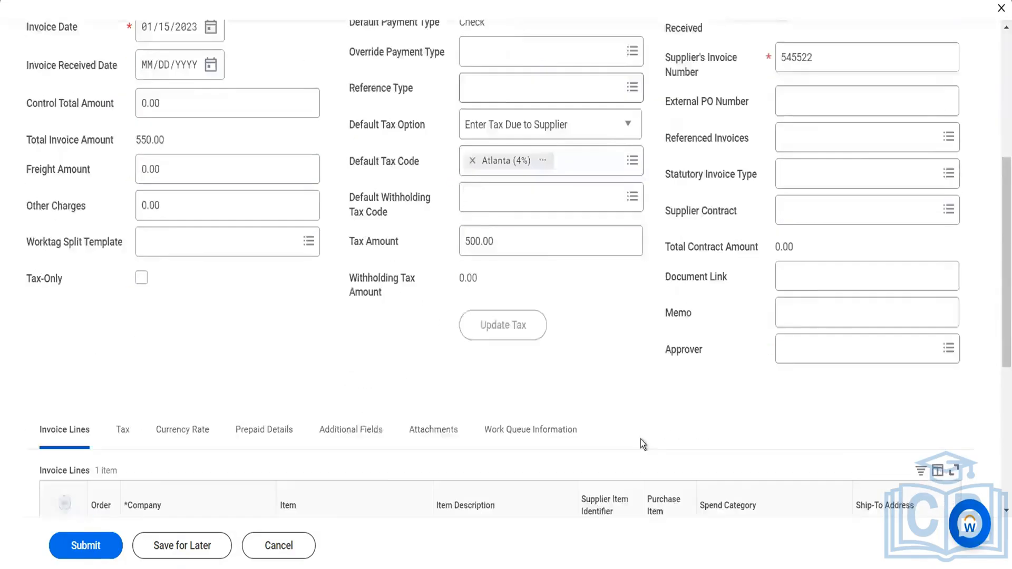
# Set the unit cost of the Cartons invoice line to 5000.
pyautogui.scroll(-2, 688, 368)
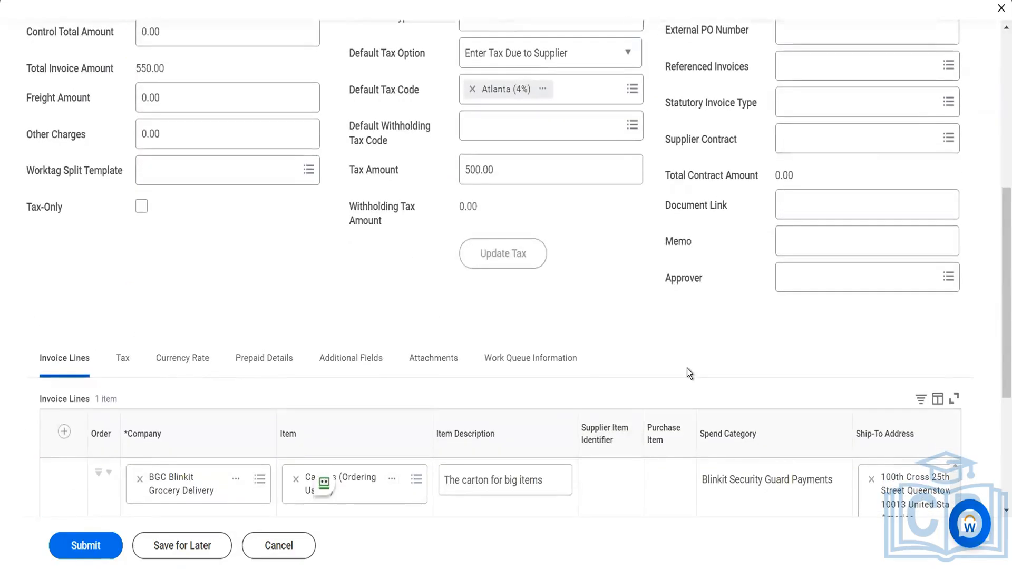
pyautogui.scroll(-4, 687, 368)
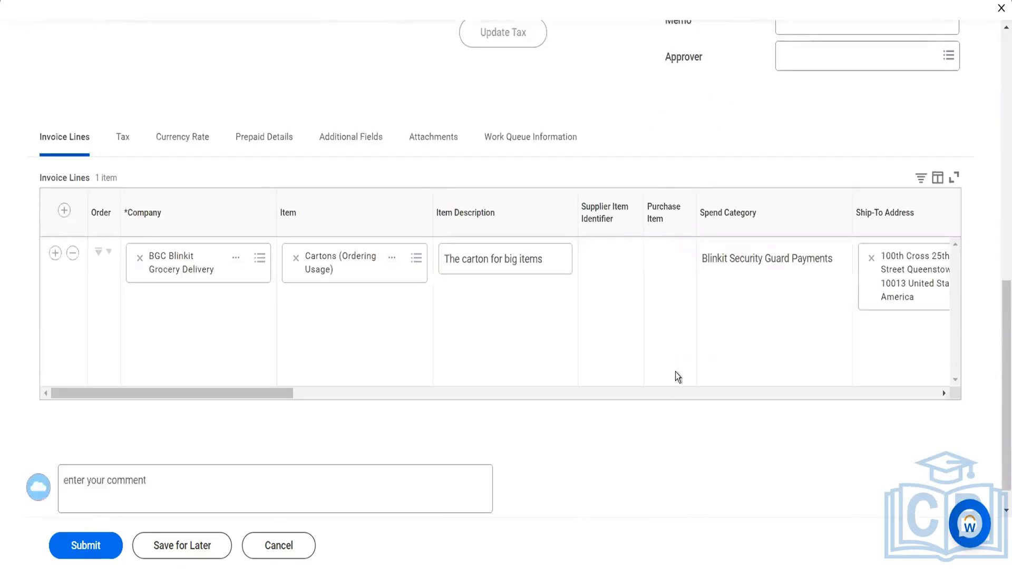
pyautogui.click(666, 396)
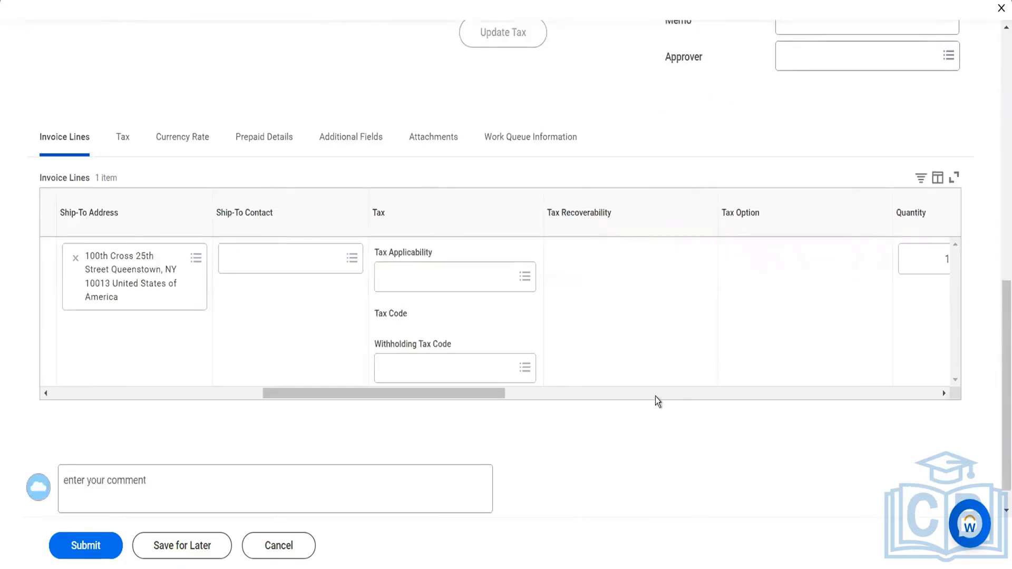
pyautogui.click(655, 396)
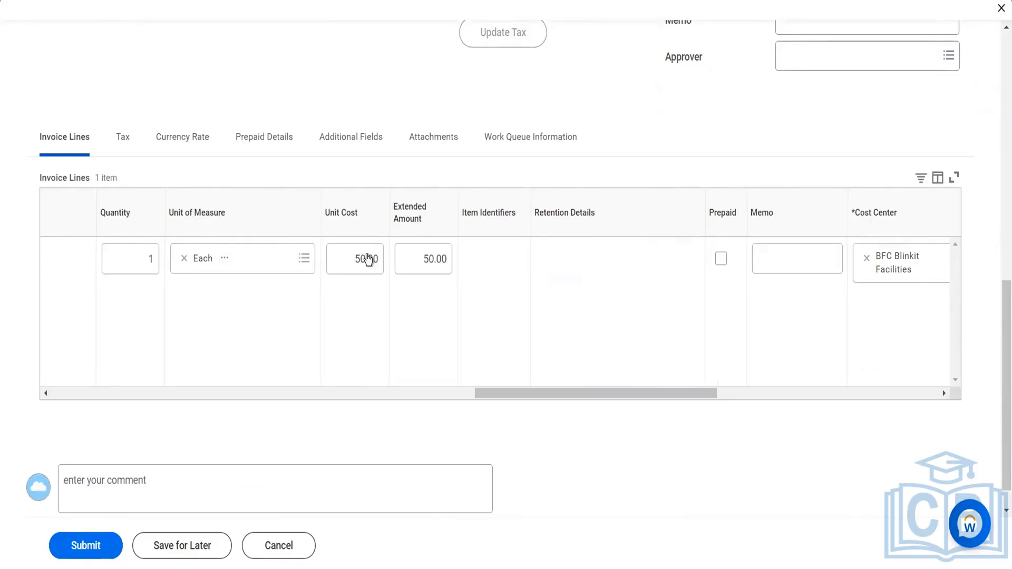
pyautogui.click(367, 258)
pyautogui.write('5000')
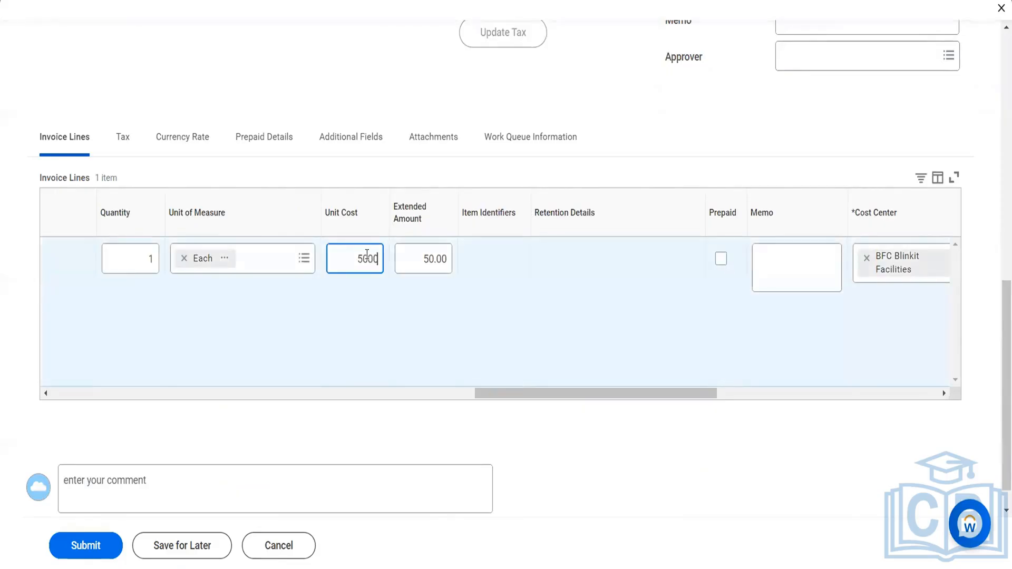
pyautogui.press('Tab')
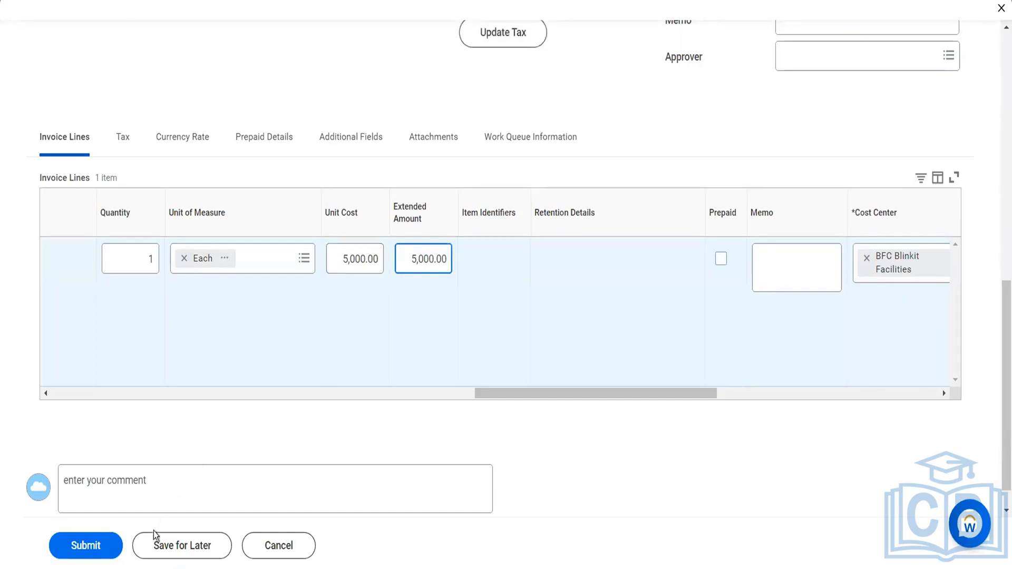
# Try to submit the copied supplier invoice and read the page error details.
pyautogui.click(219, 452)
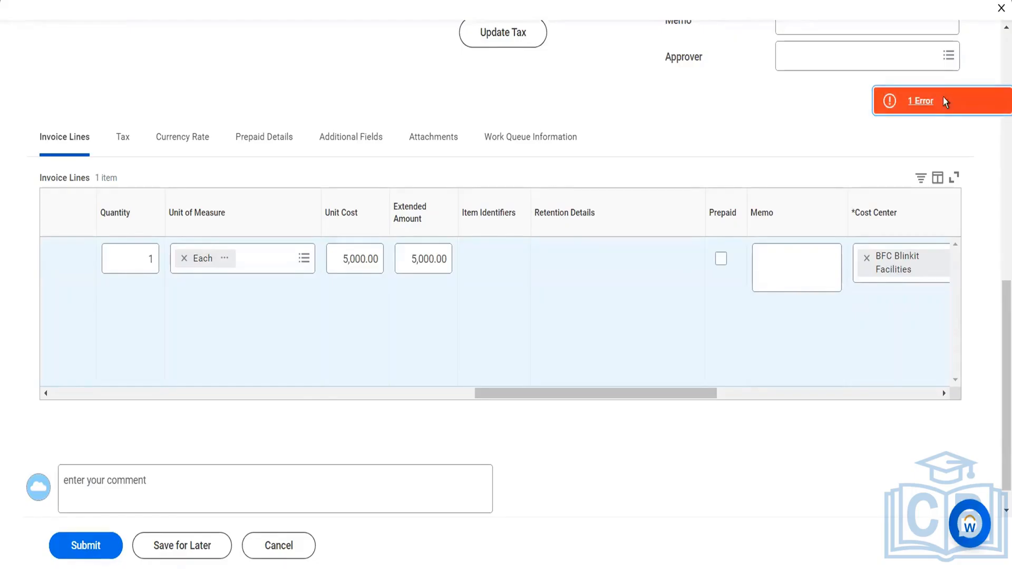
pyautogui.click(944, 97)
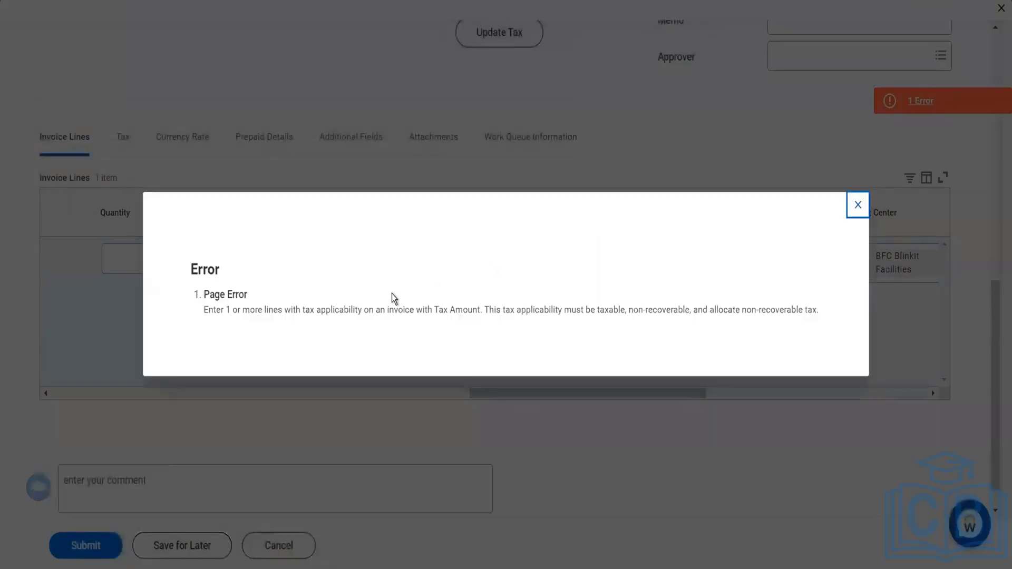
pyautogui.click(857, 205)
# Search the tax applicability options for "input" and assign Input VAT to the Cartons invoice line.
pyautogui.click(347, 393)
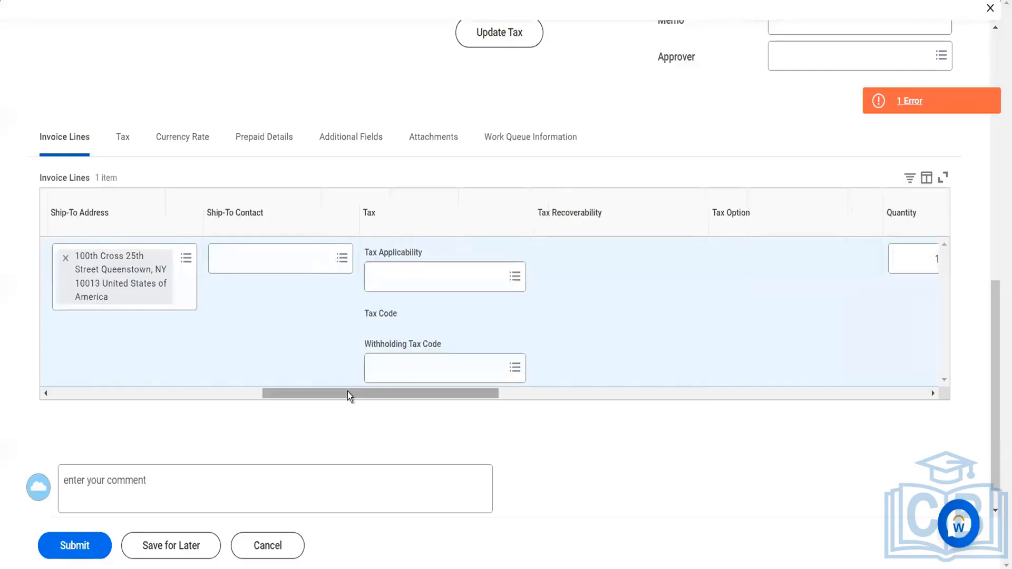
pyautogui.click(429, 284)
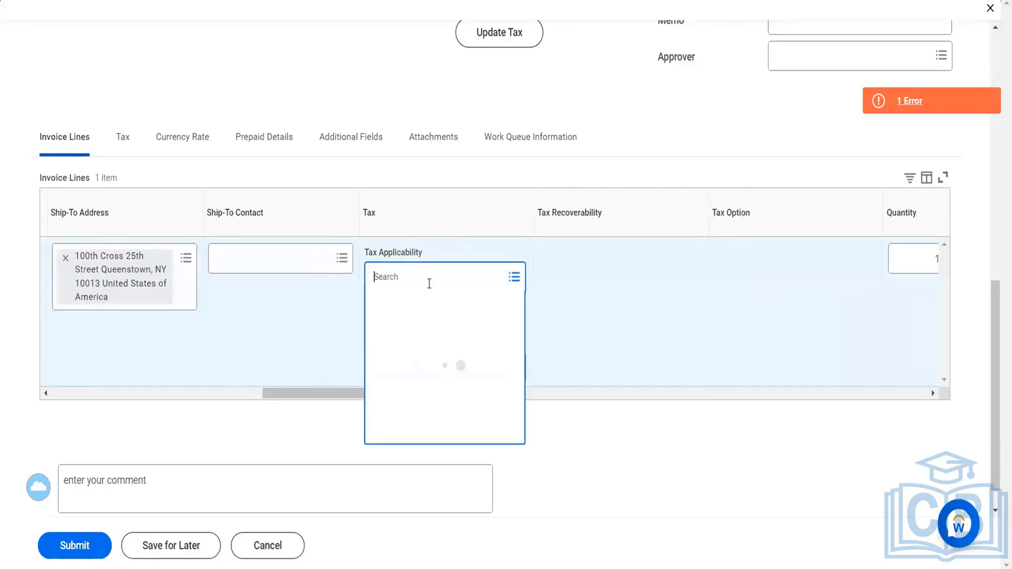
pyautogui.write('inpout')
pyautogui.press('BackSpace')
pyautogui.press('BackSpace')
pyautogui.press('BackSpace')
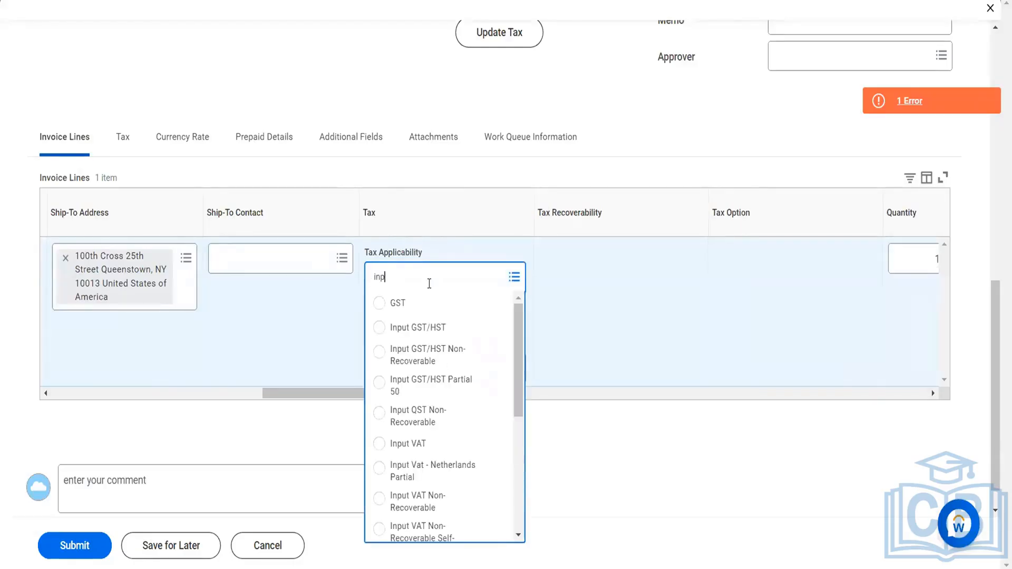
pyautogui.write('ut')
pyautogui.press('Return')
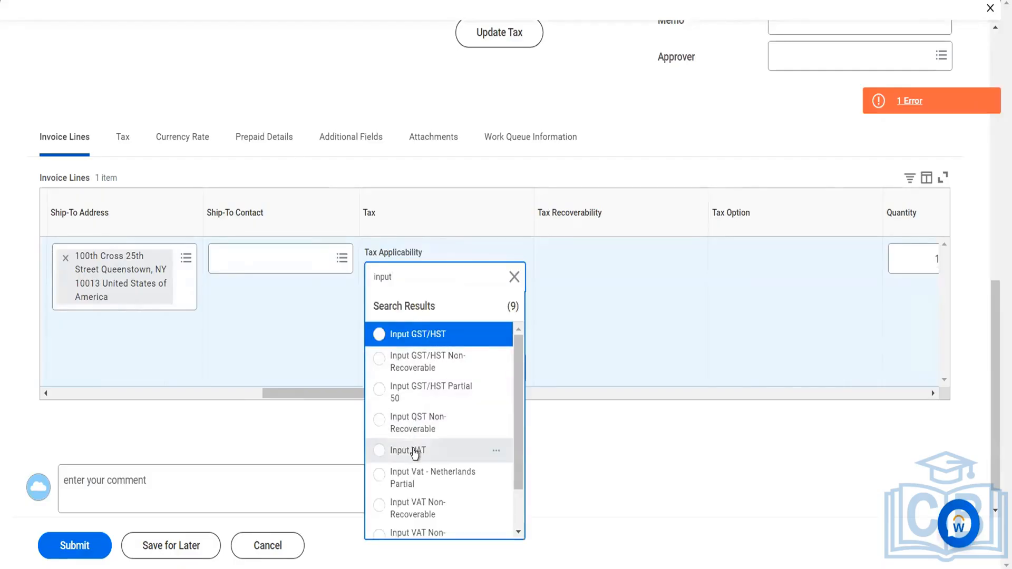
pyautogui.click(415, 451)
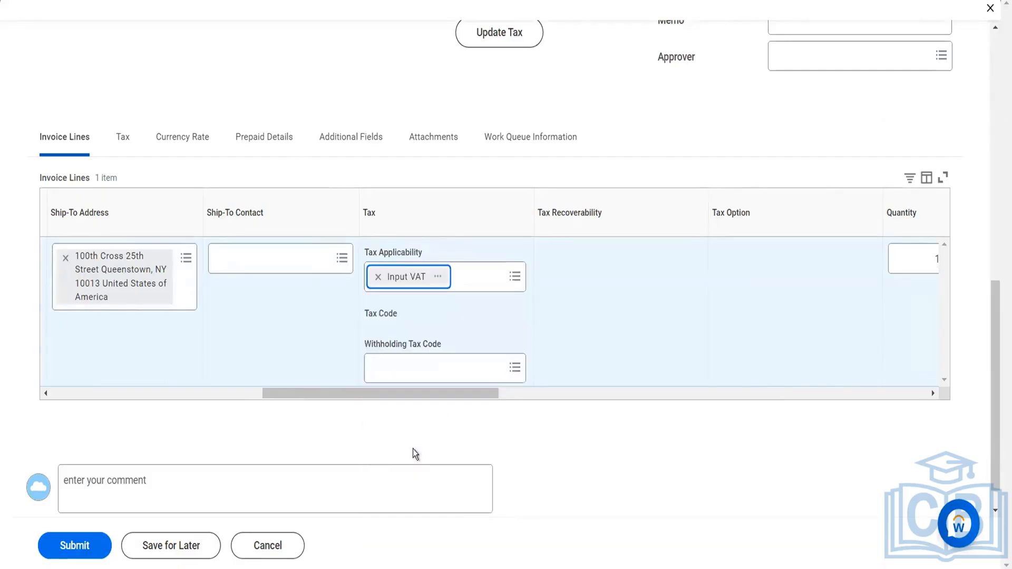
# Try to submit the copied invoice again with the line's tax applicability filled in and read the error details.
pyautogui.scroll(-1, 583, 355)
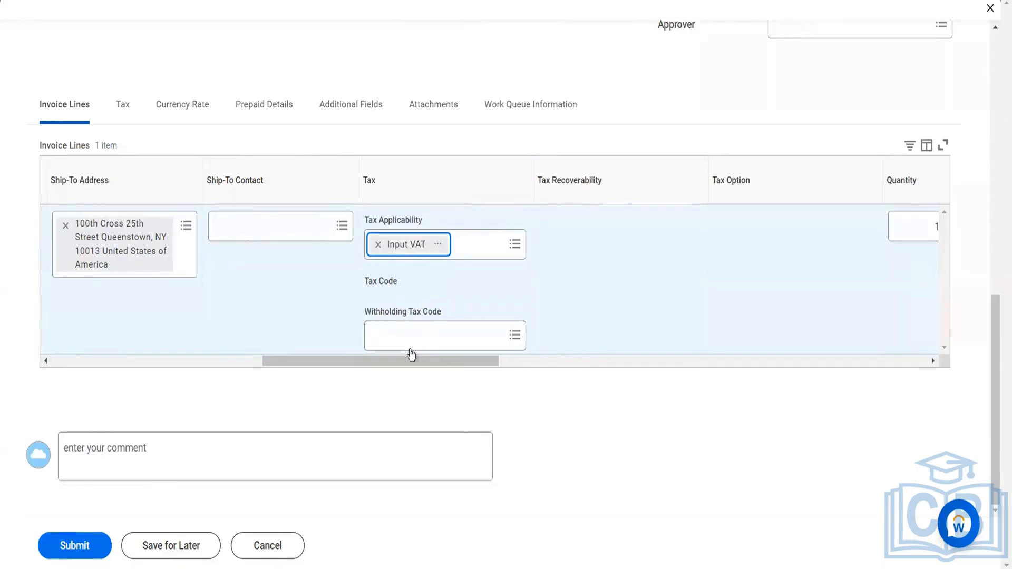
pyautogui.click(94, 558)
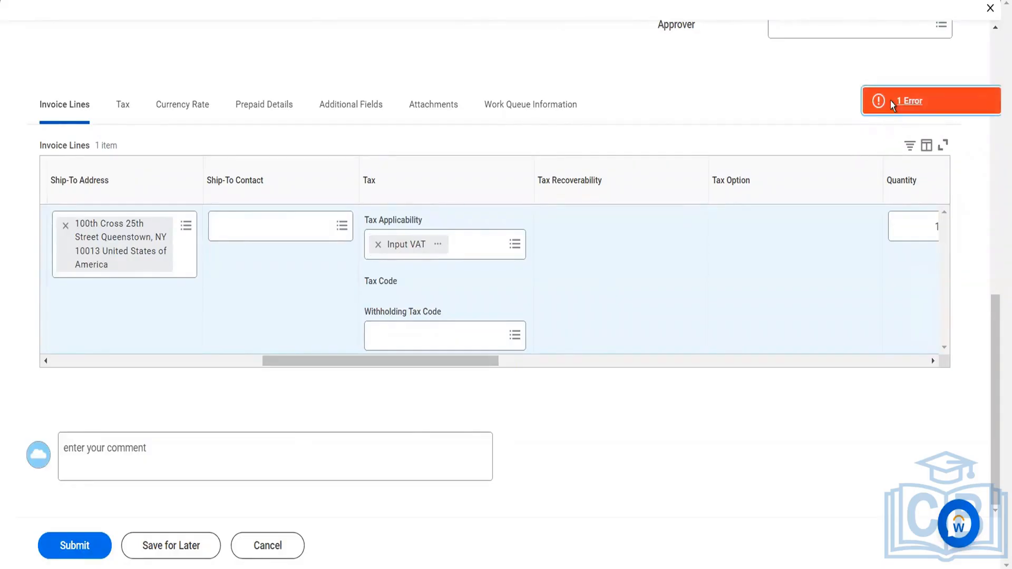
pyautogui.click(890, 100)
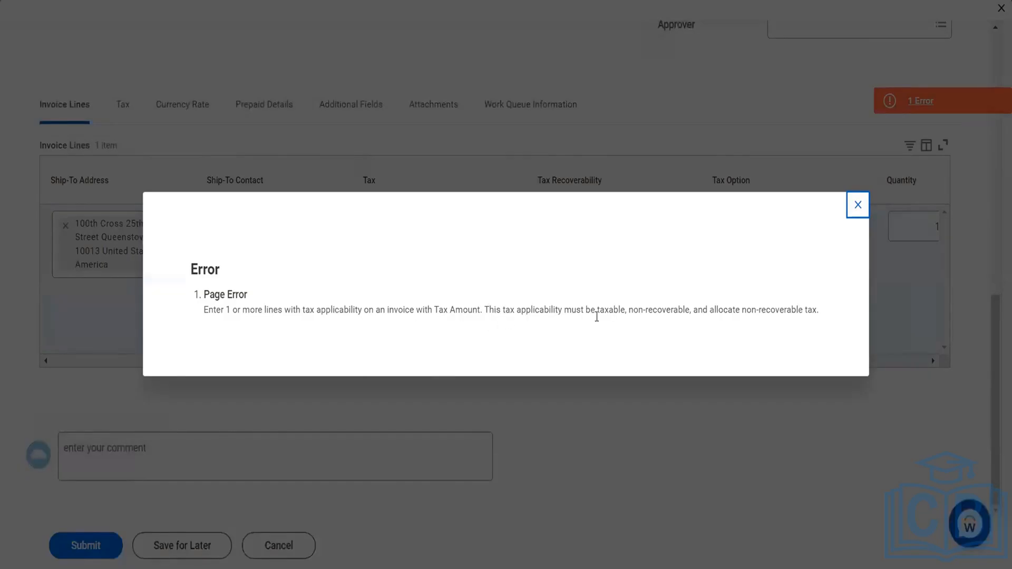
pyautogui.click(857, 205)
# Change the copied invoice's default tax option to Calculate Self-Assessed Tax.
pyautogui.scroll(5, 565, 151)
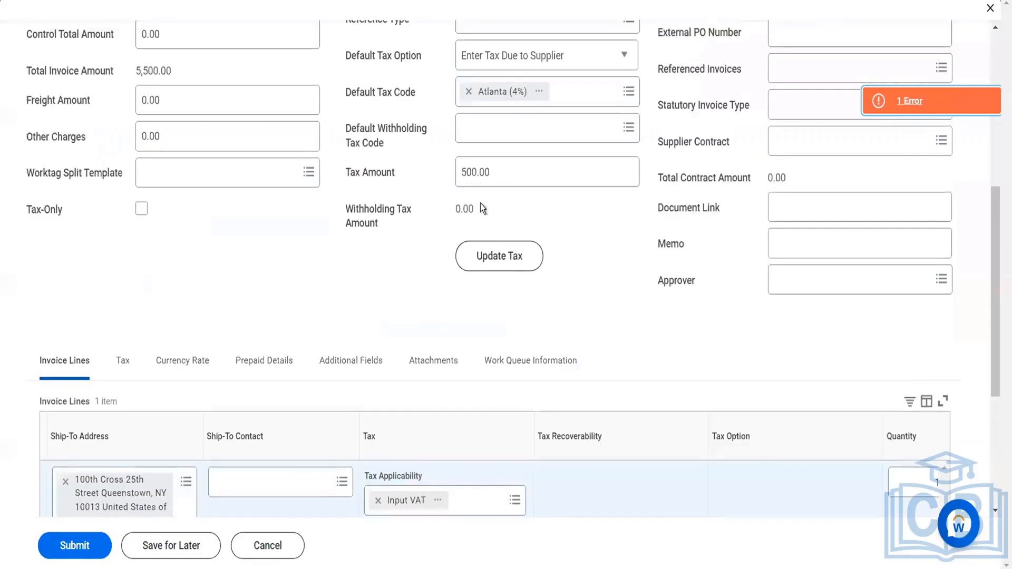
pyautogui.click(574, 67)
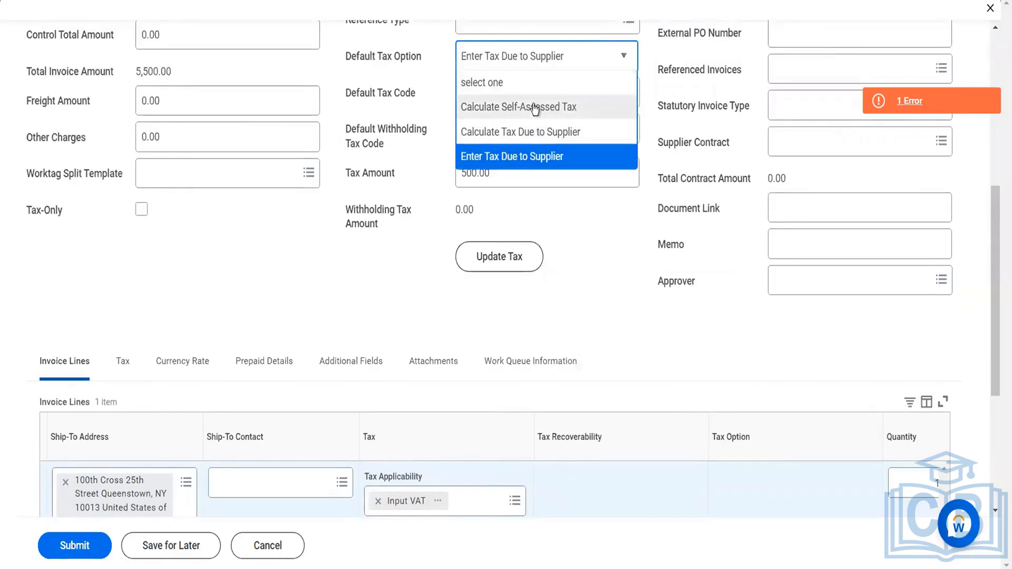
pyautogui.click(527, 106)
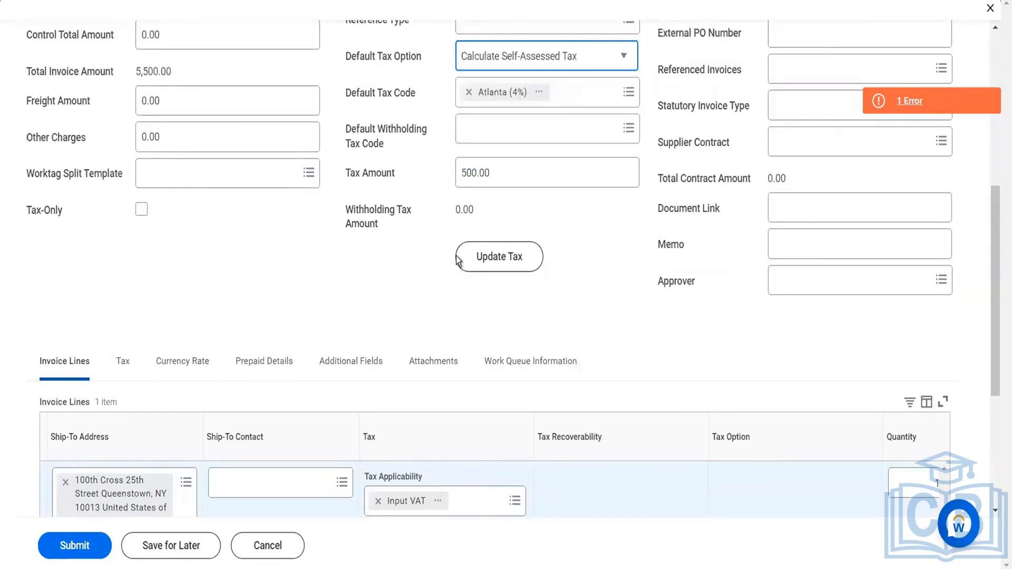
pyautogui.click(457, 260)
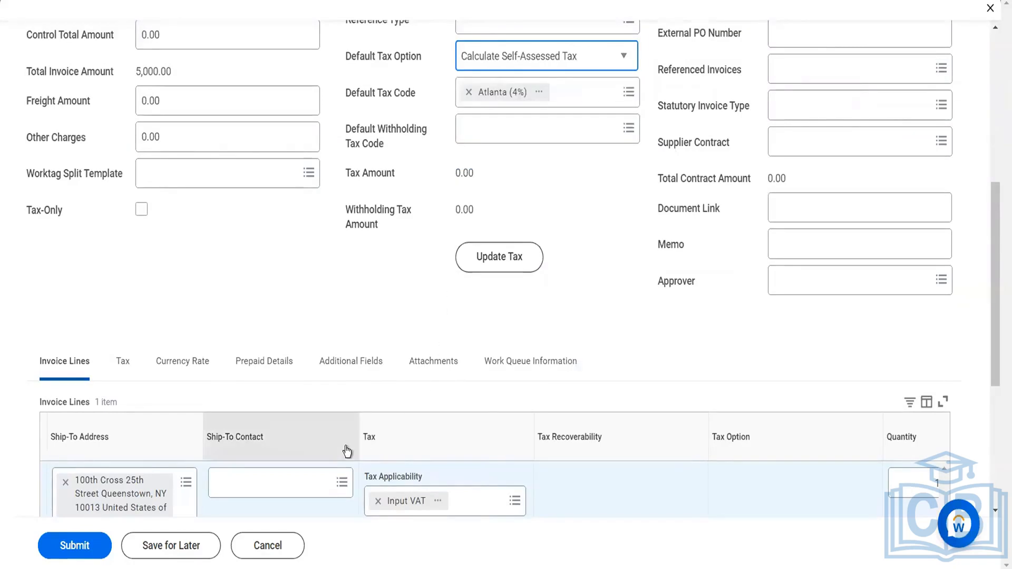
# Set the invoice line's tax code to Atlanta (4%), chosen from the tax codes by company's country.
pyautogui.scroll(-4, 347, 452)
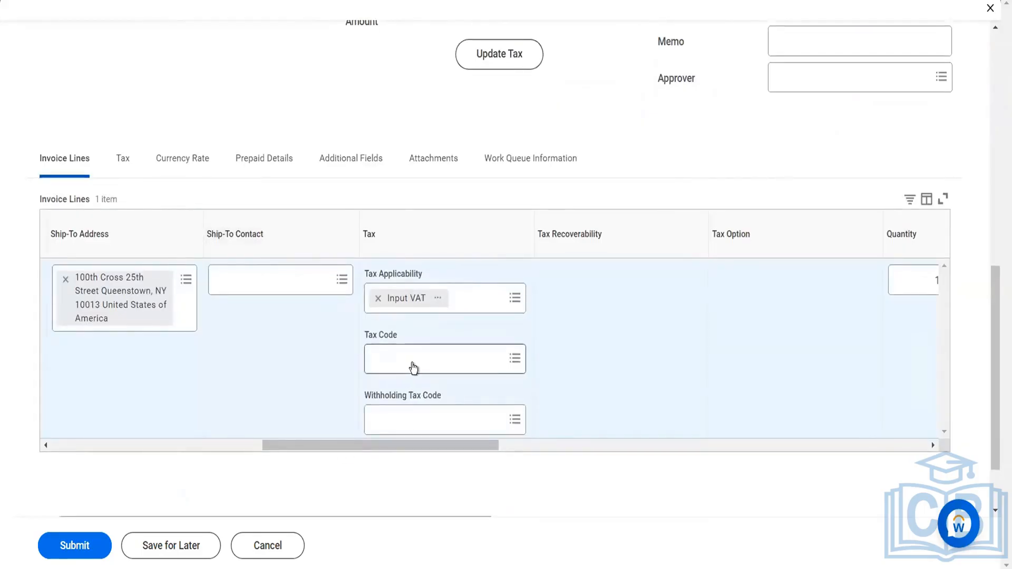
pyautogui.click(435, 371)
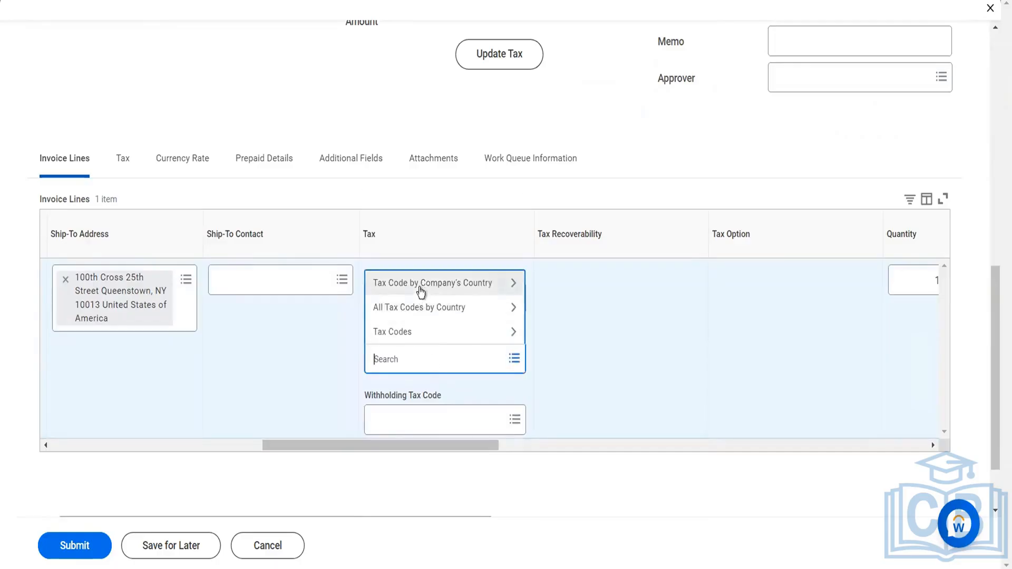
pyautogui.click(420, 290)
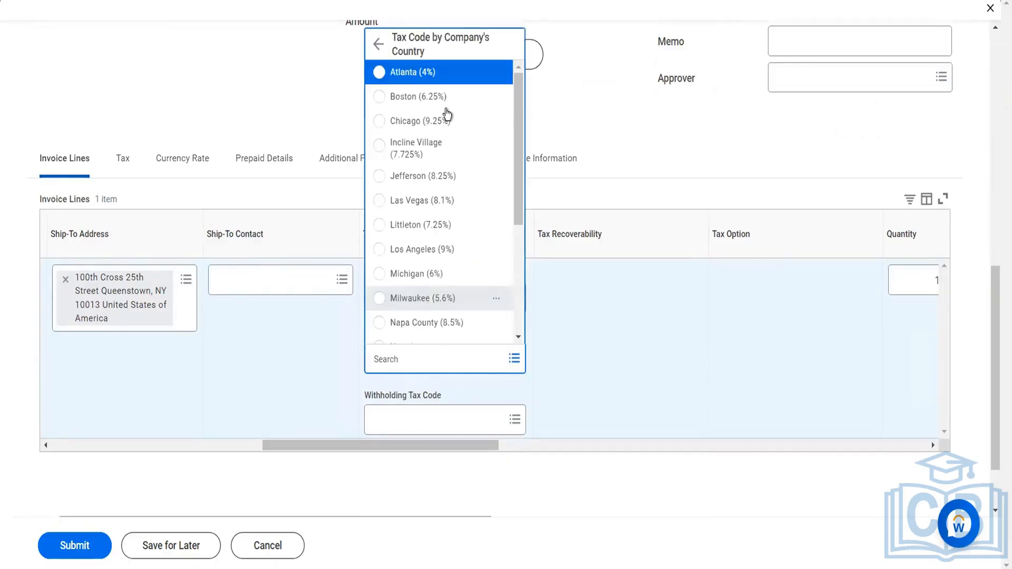
pyautogui.click(422, 78)
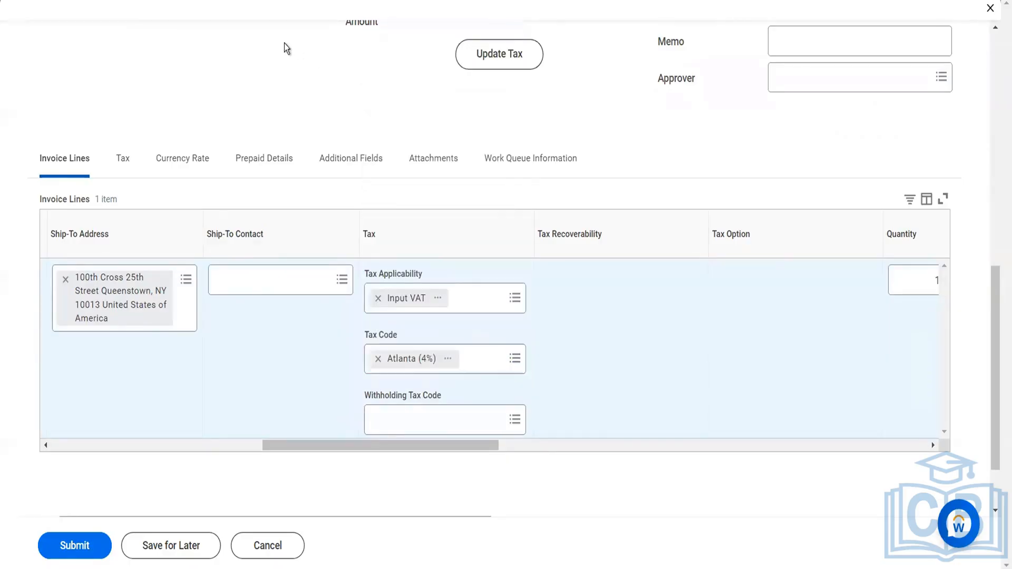
# Check the copied invoice's header and line tax settings and submit the invoice.
pyautogui.scroll(8, 425, 174)
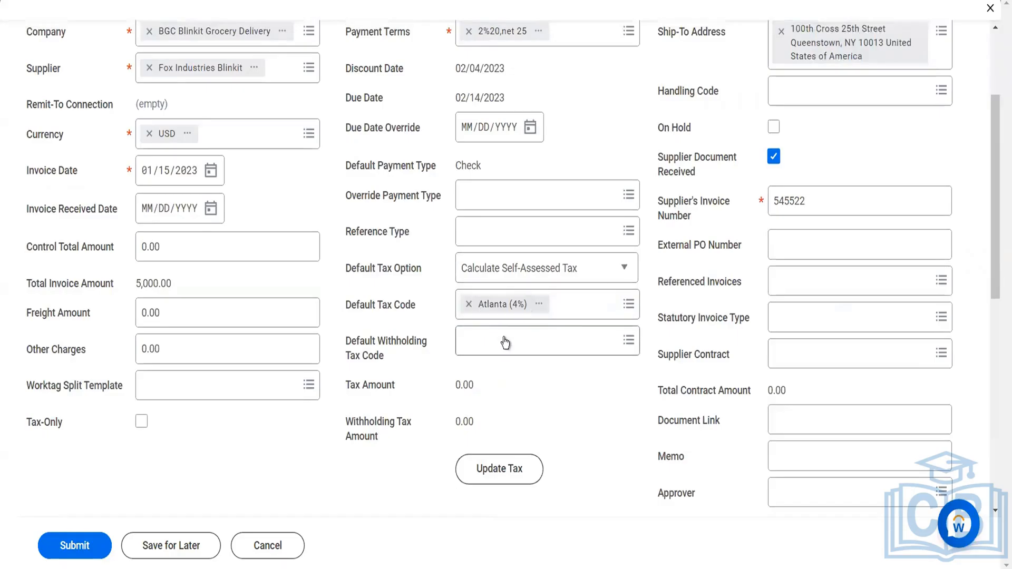
pyautogui.scroll(-8, 505, 342)
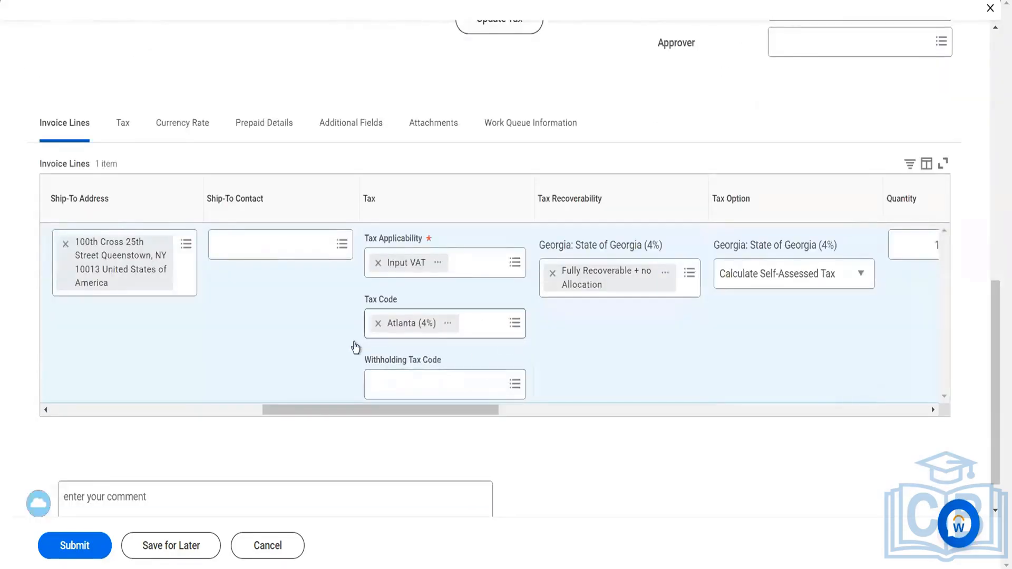
pyautogui.click(87, 540)
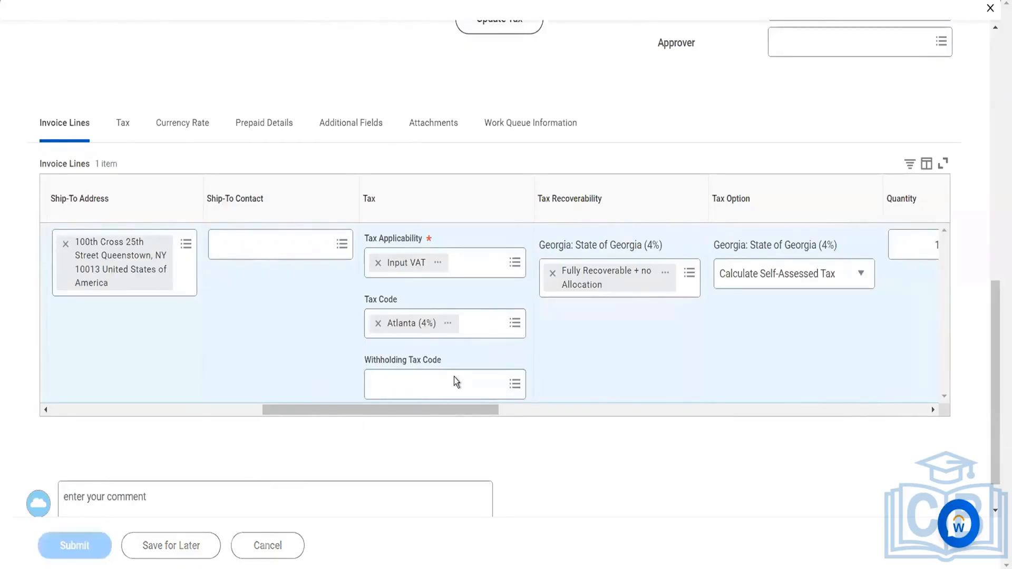